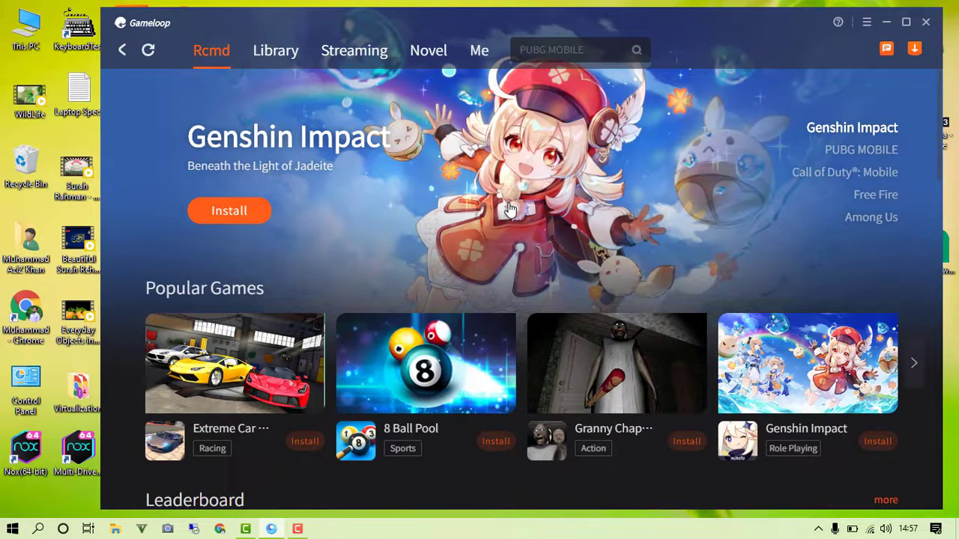
- Drag the Gameloop launcher by its title bar a few pixels to the left
drag(766, 31, 754, 27)
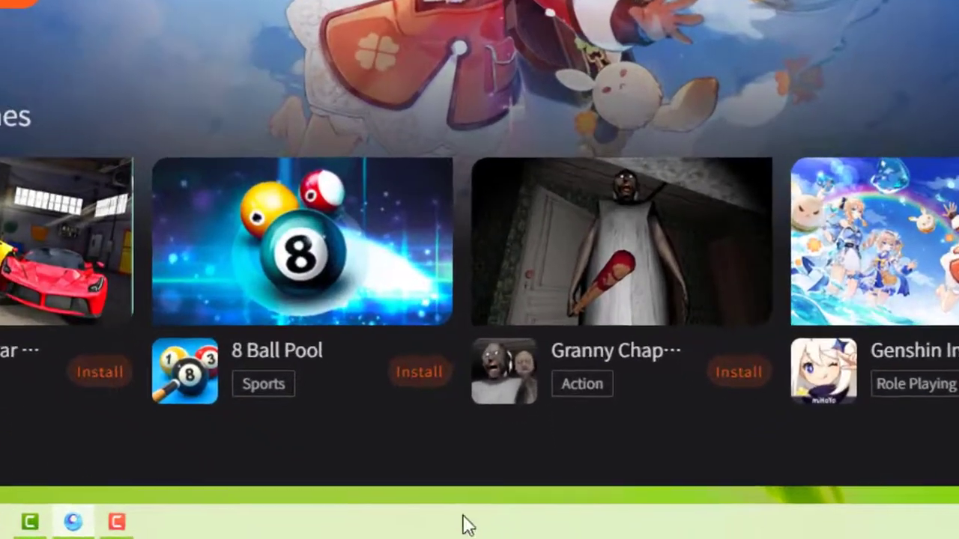
- Open Task Manager from the taskbar and select AppMarket.exe in the Details list
right_click(504, 529)
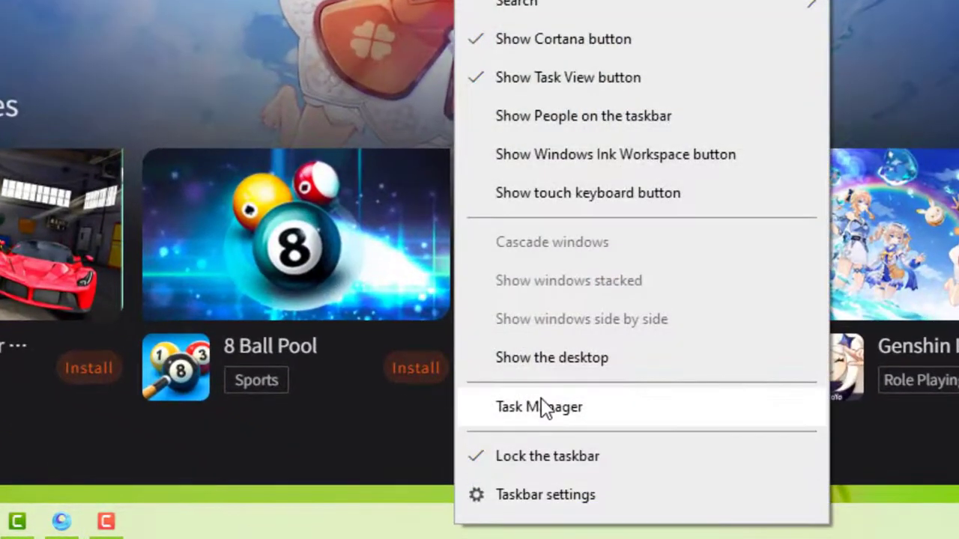
click(543, 408)
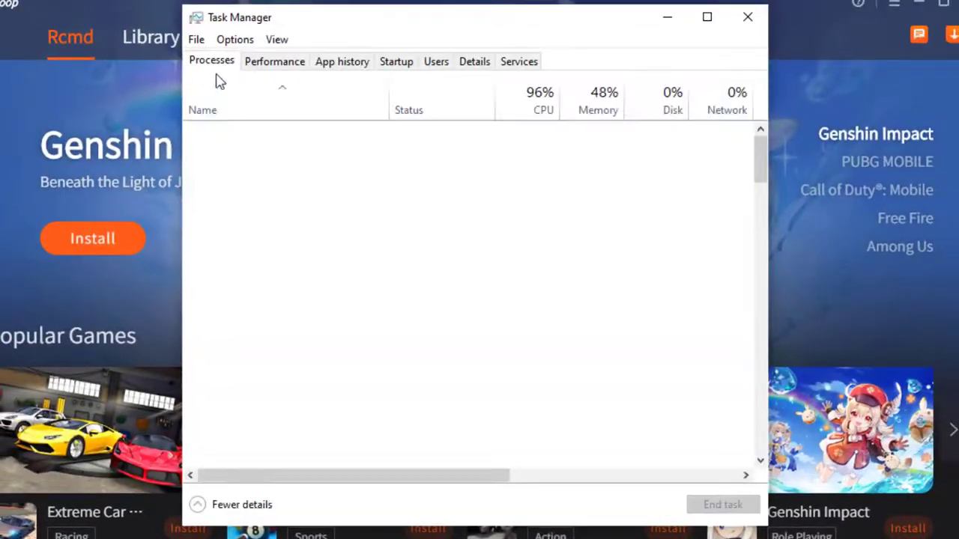
click(259, 63)
click(216, 63)
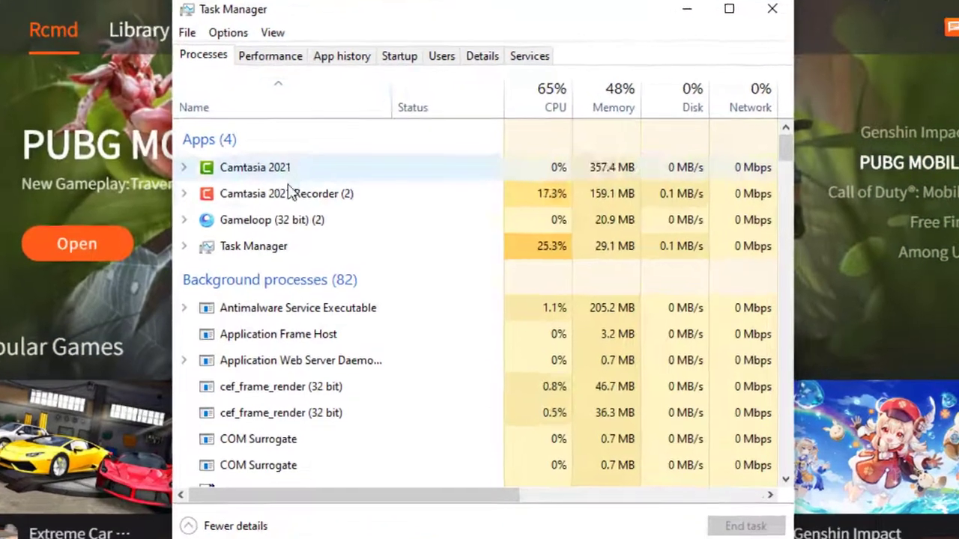
click(276, 217)
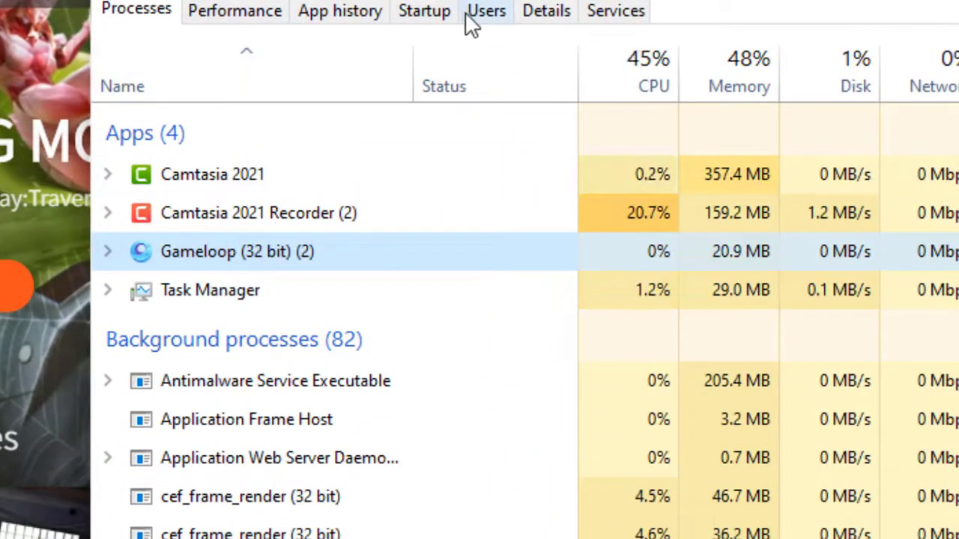
click(533, 16)
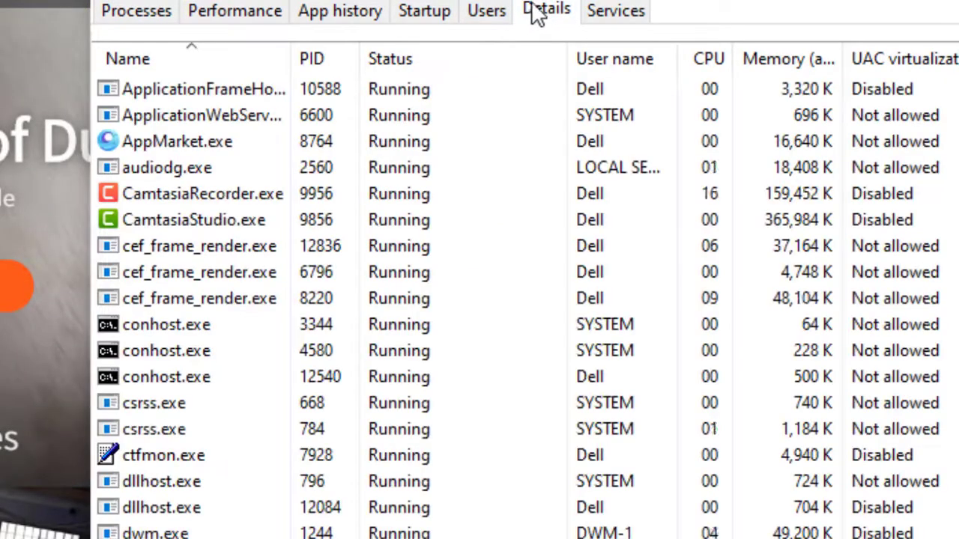
click(327, 135)
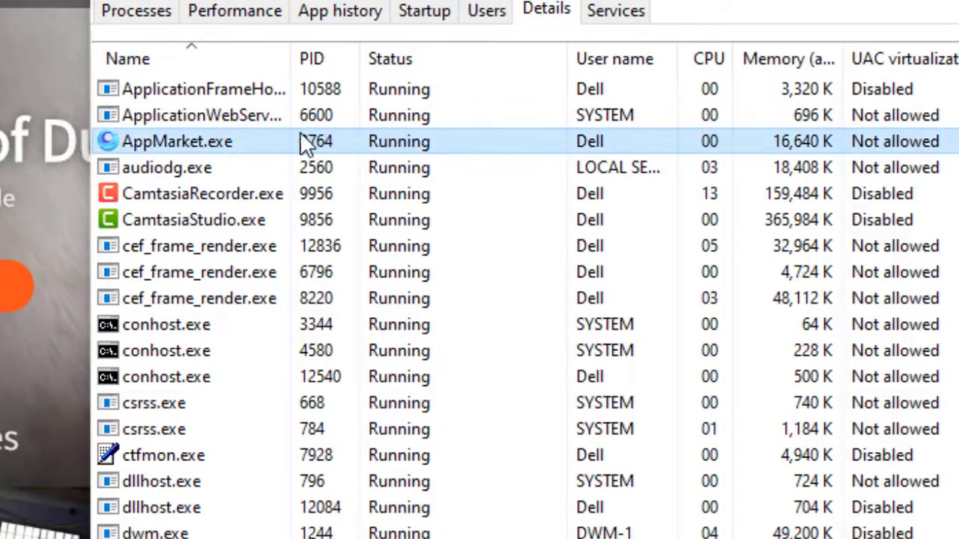
- Set AppMarket.exe to High priority, confirm and recheck it, then close Task Manager
right_click(417, 146)
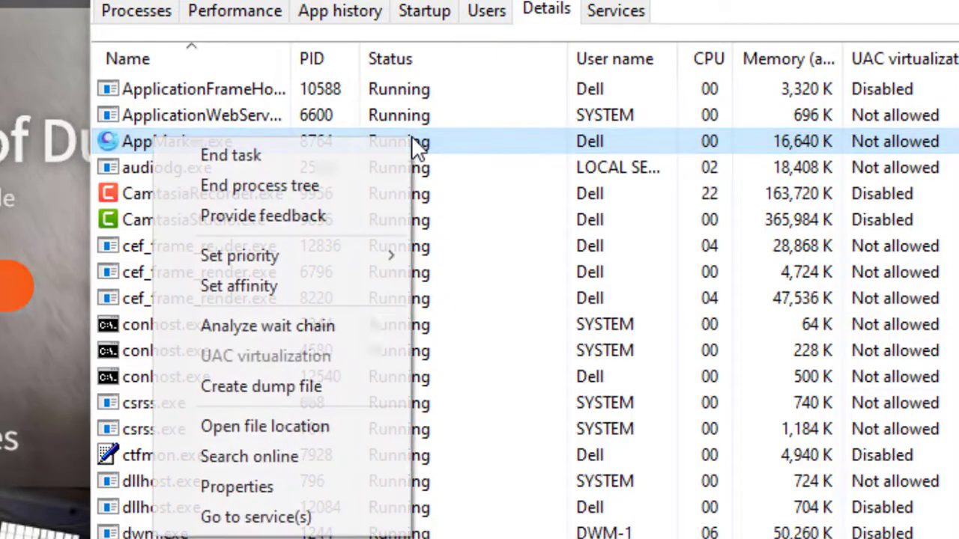
mouse_move(364, 260)
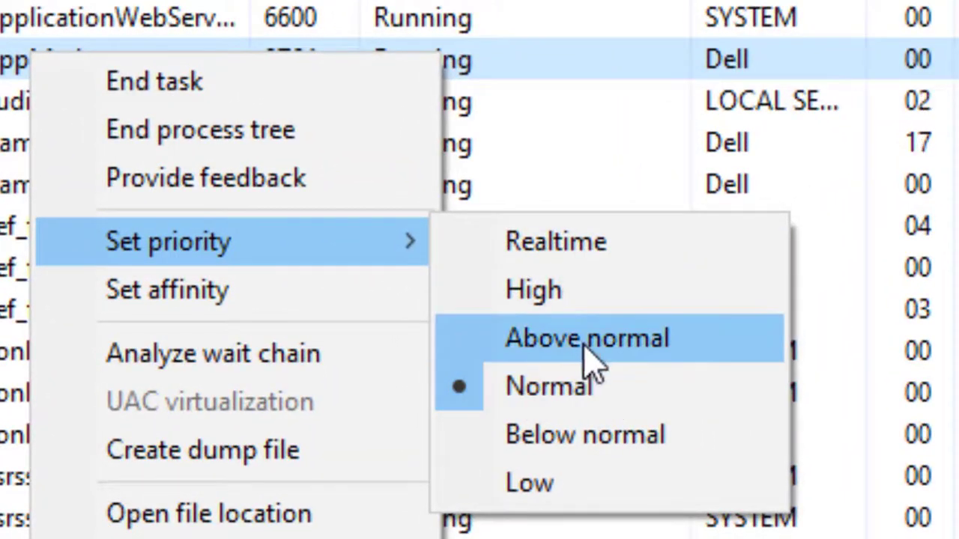
click(567, 299)
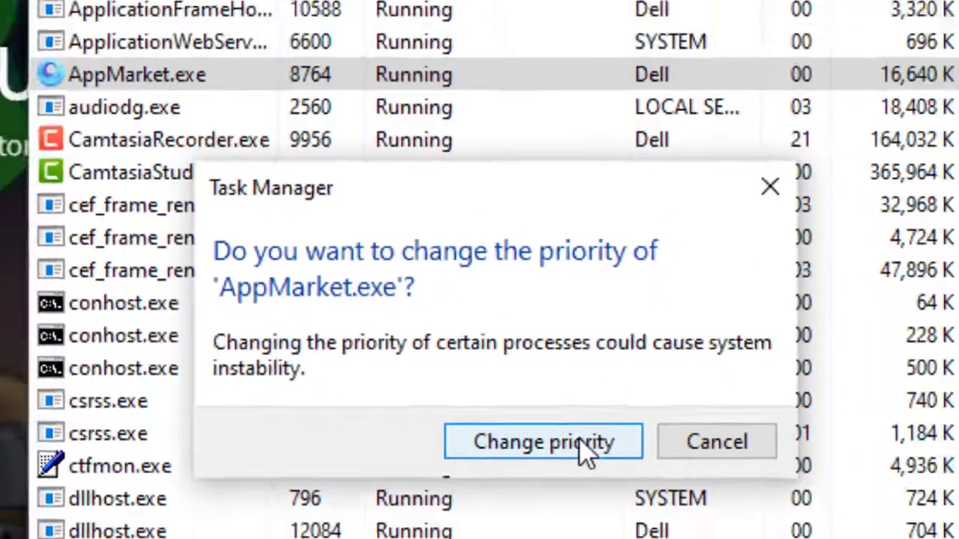
click(600, 471)
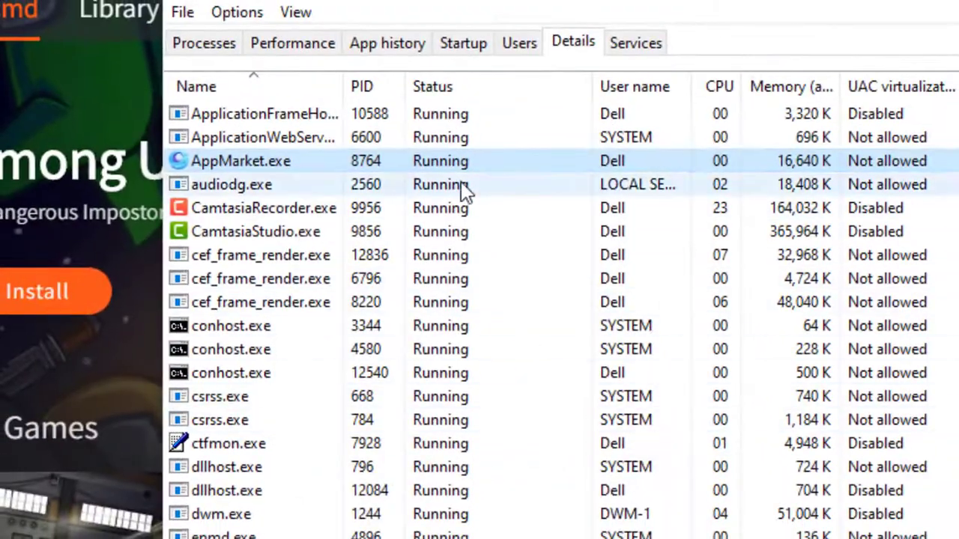
right_click(465, 163)
mouse_move(429, 267)
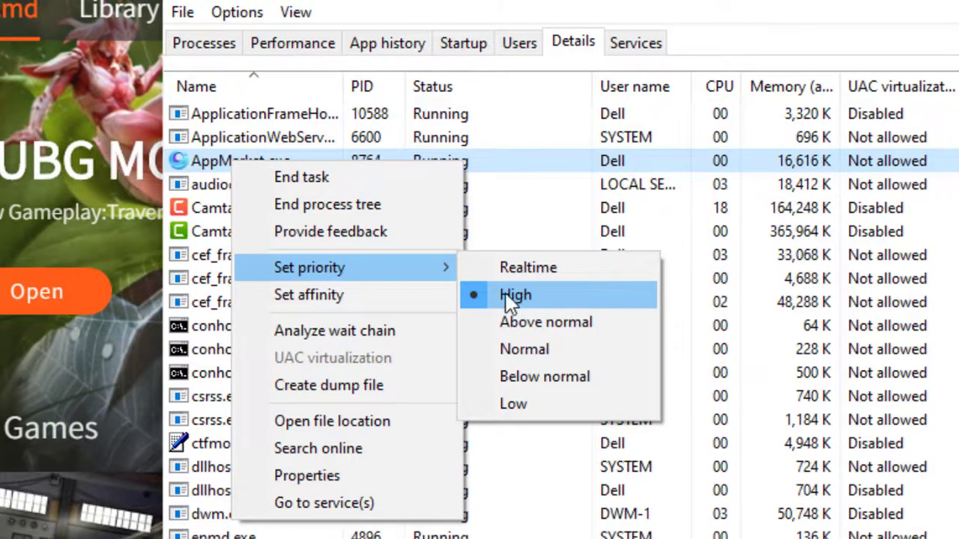
click(517, 296)
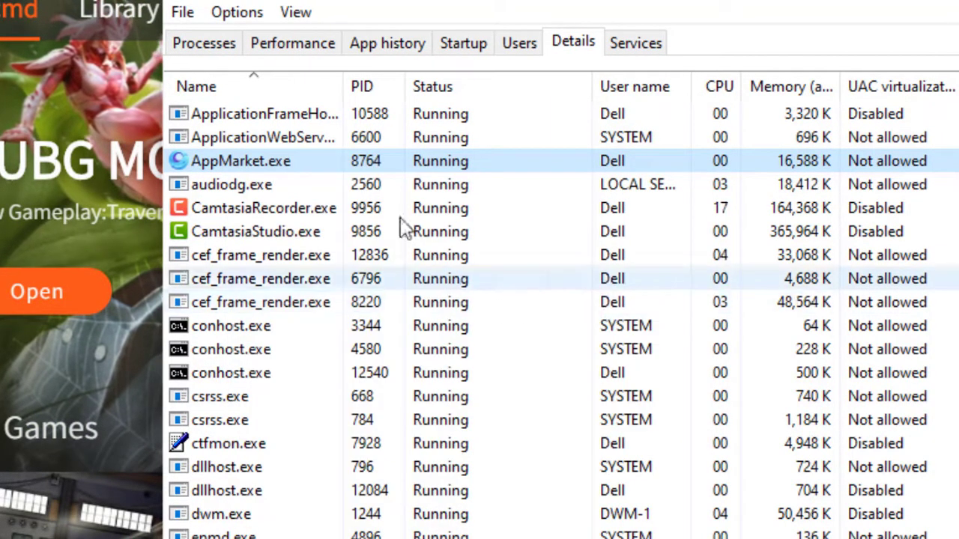
key(alt+F4)
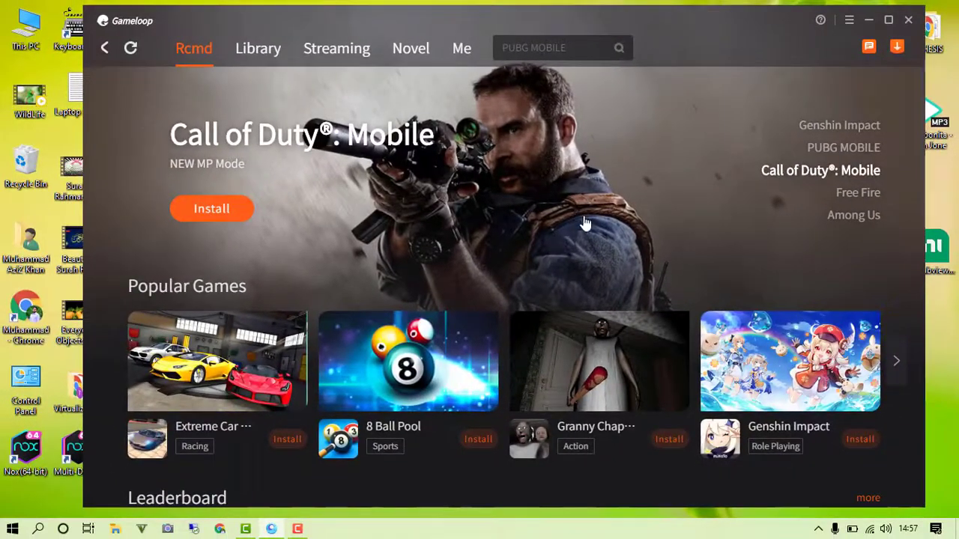
- Minimize Gameloop, relaunch it from the desktop shortcut and dismiss the permission prompt
click(867, 23)
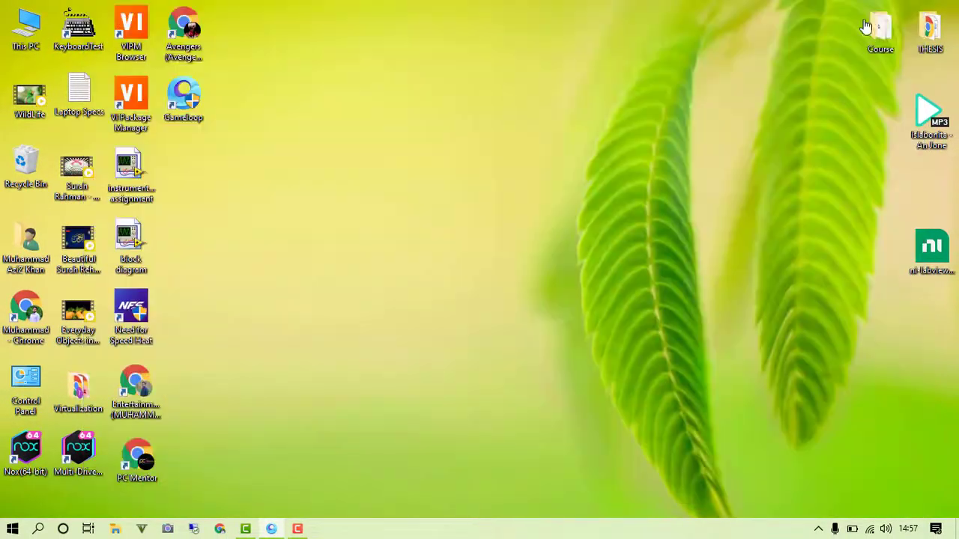
double_click(183, 96)
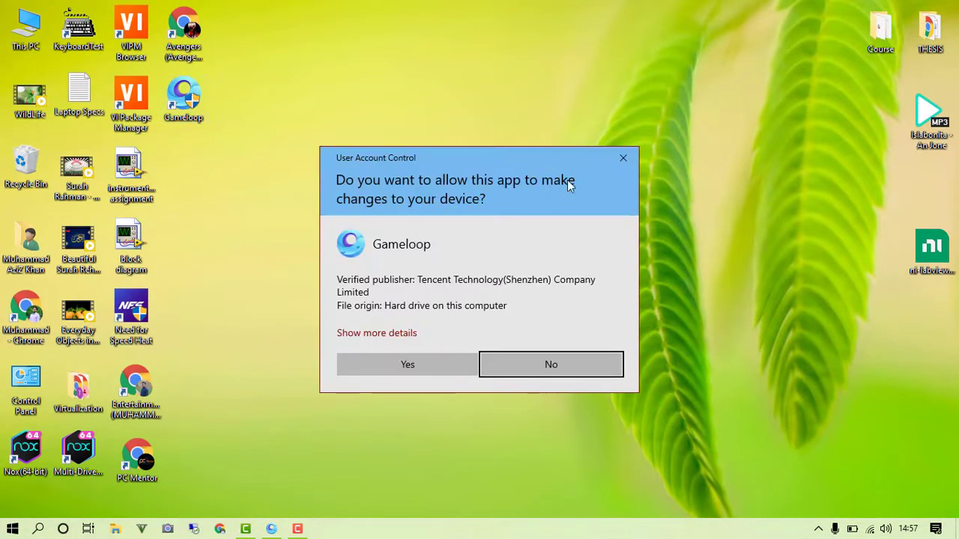
click(622, 159)
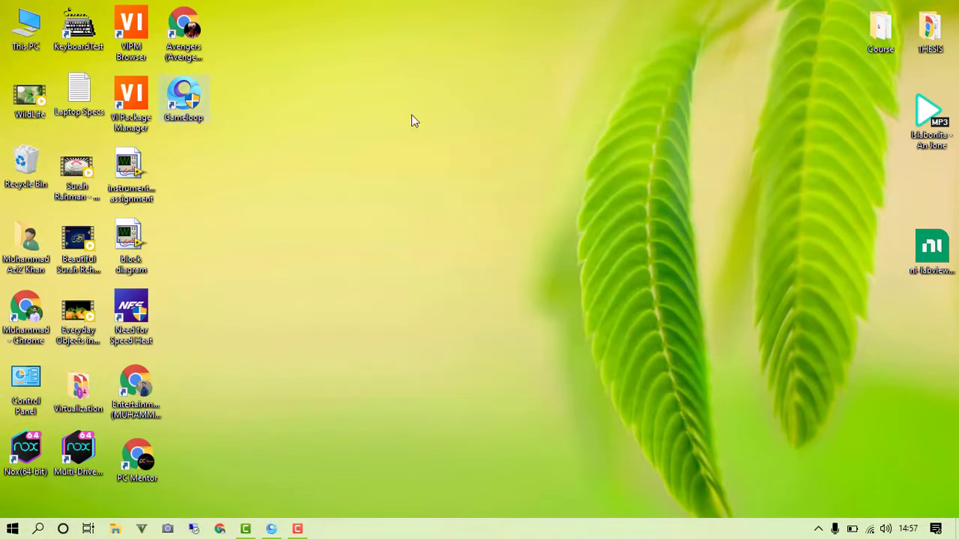
- In the shortcut's Compatibility properties, override high DPI scaling by Application and apply
right_click(203, 98)
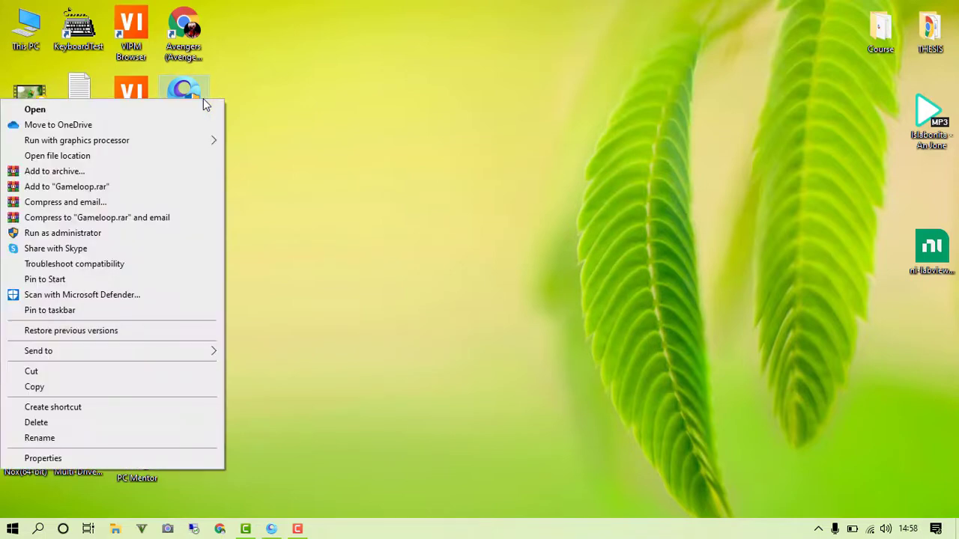
click(160, 459)
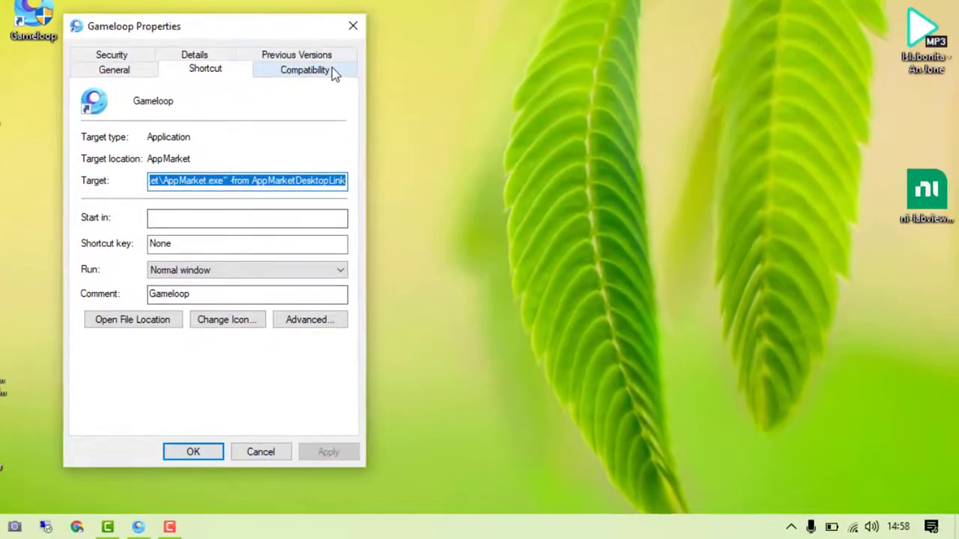
click(393, 134)
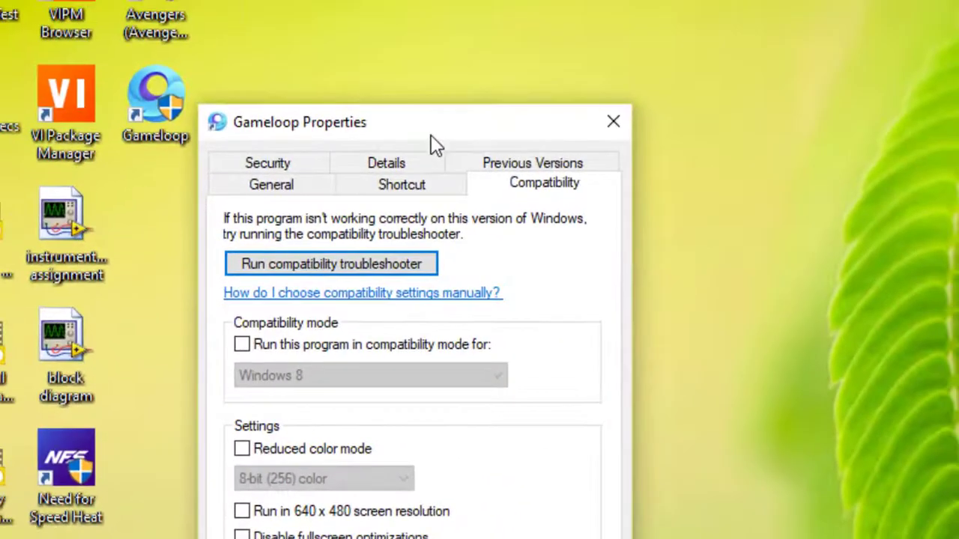
drag(430, 135, 499, 55)
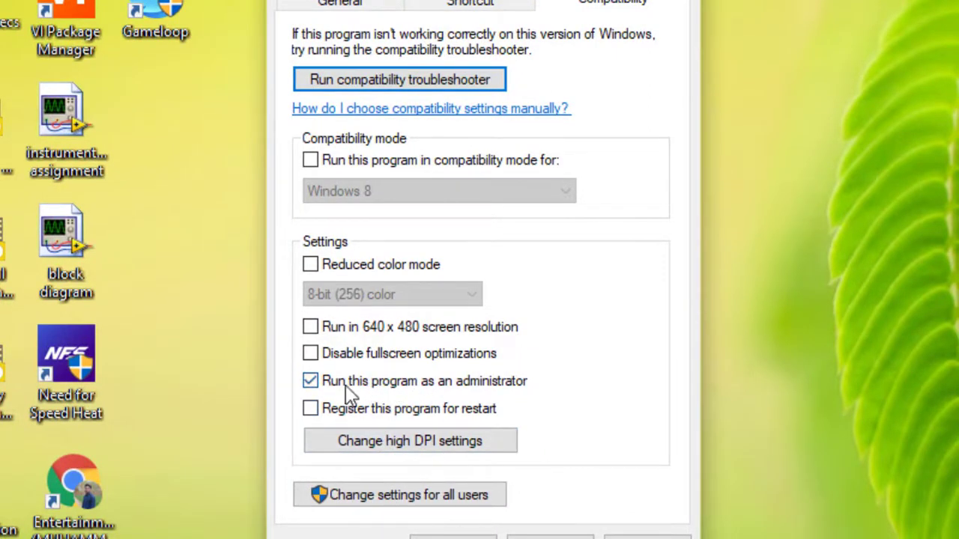
click(386, 439)
click(383, 404)
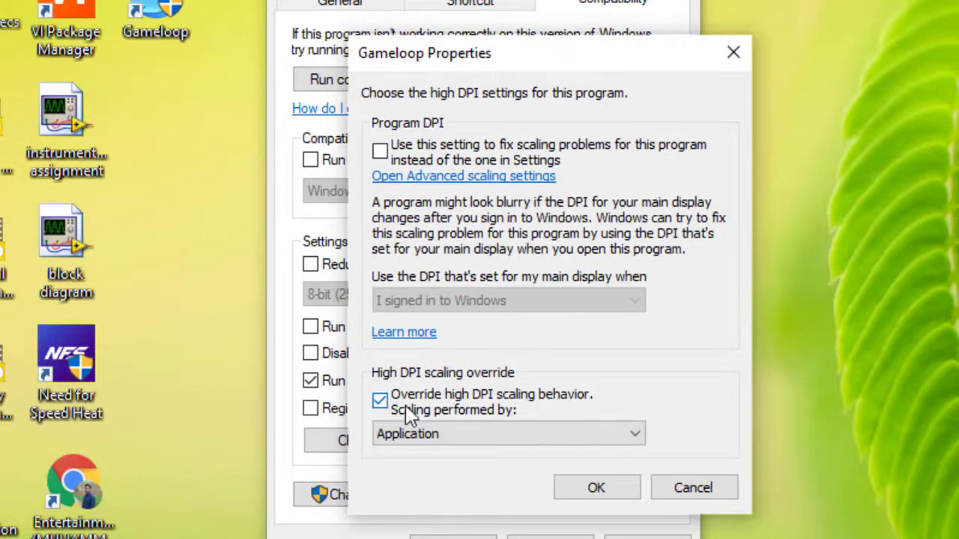
click(617, 490)
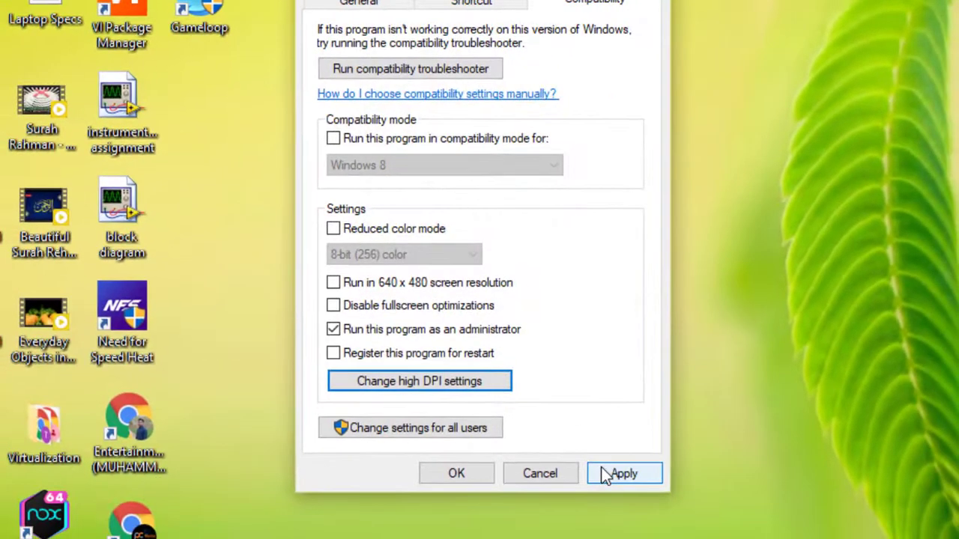
click(603, 472)
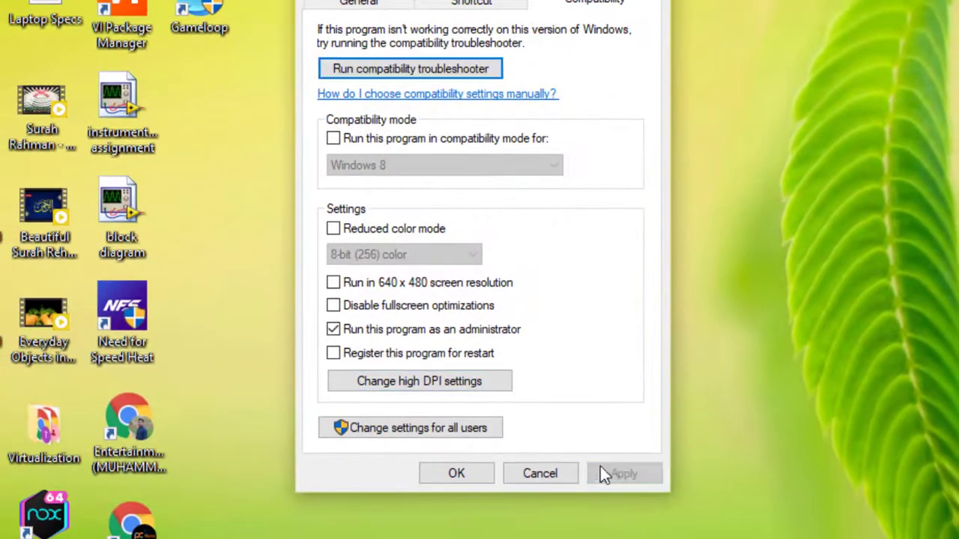
click(479, 470)
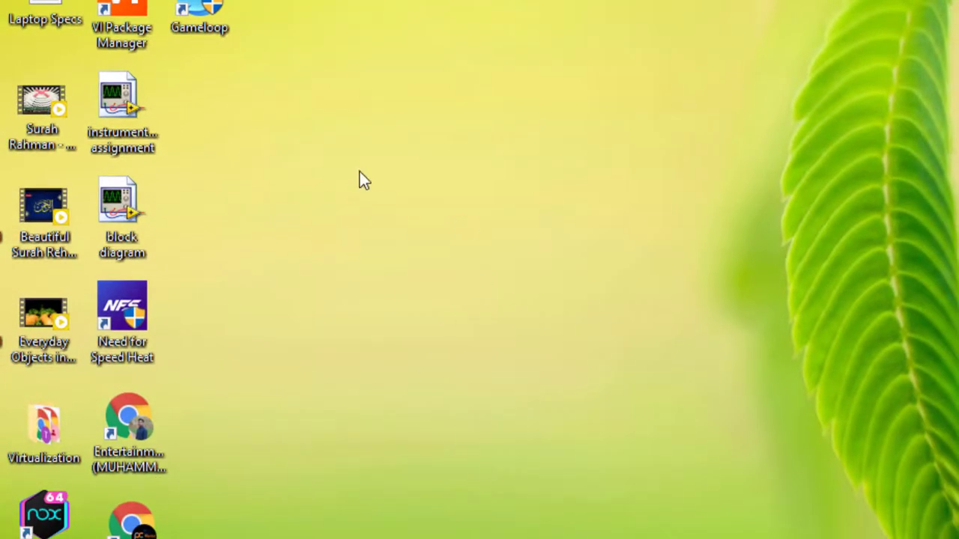
- Relaunch Gameloop, open Settings and toggle Hide advanced watermarks on then off again
double_click(195, 9)
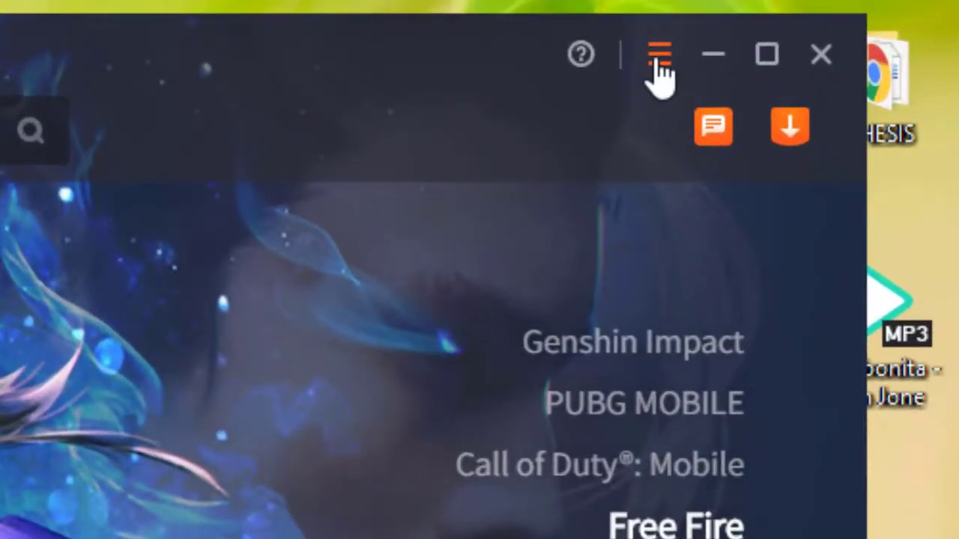
click(849, 21)
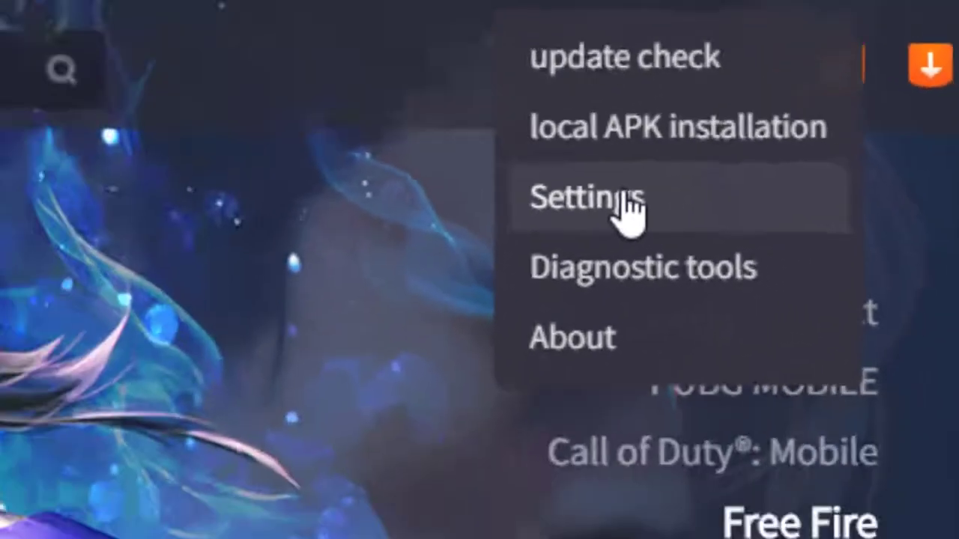
click(379, 330)
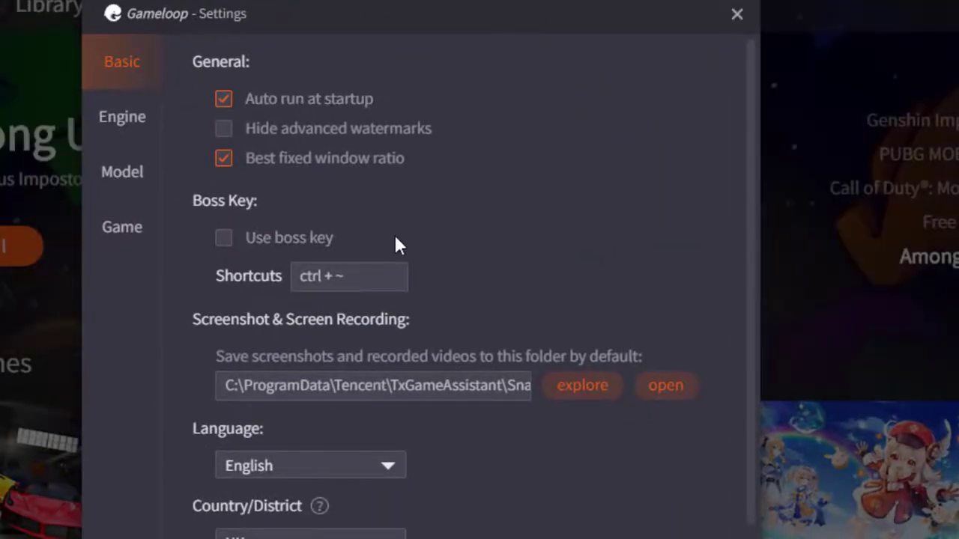
scroll(487, 435, down, 1)
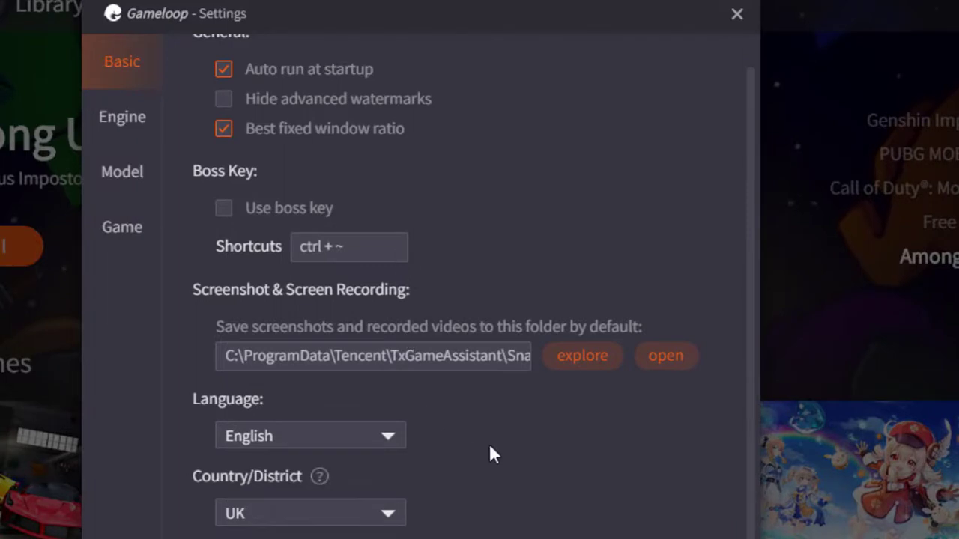
scroll(490, 448, up, 1)
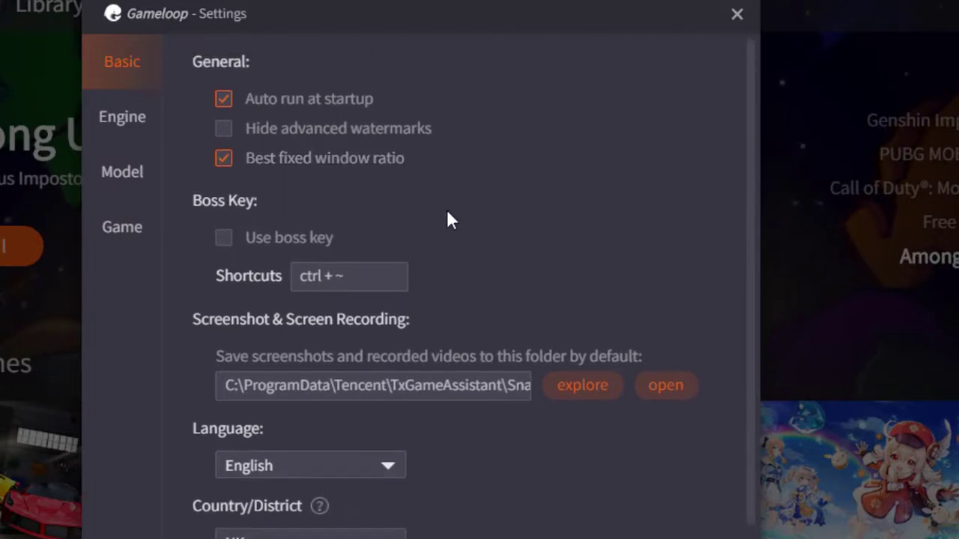
click(227, 129)
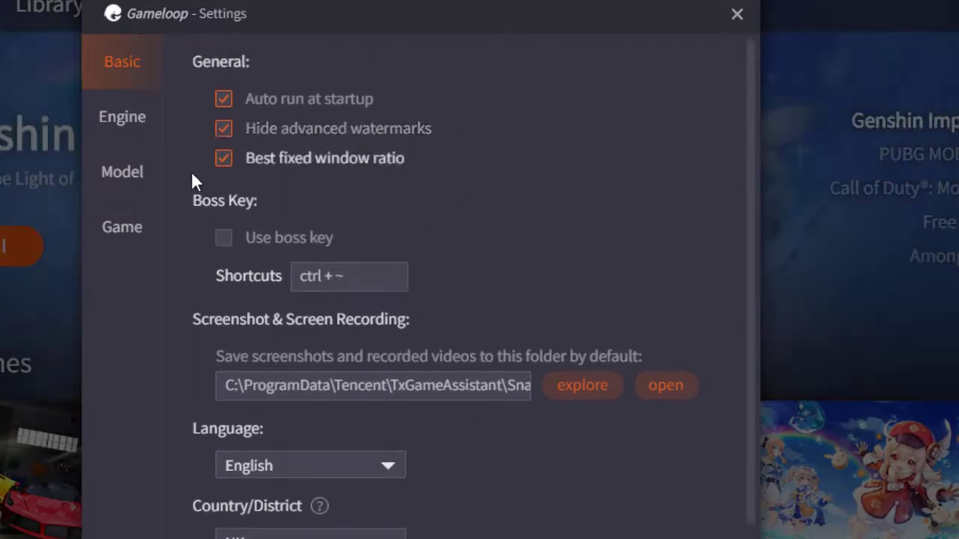
click(245, 136)
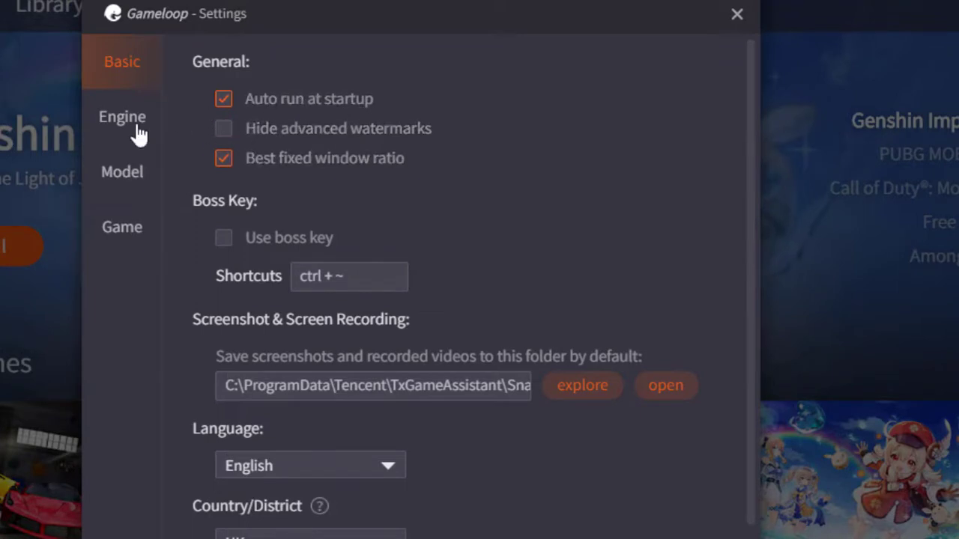
click(137, 133)
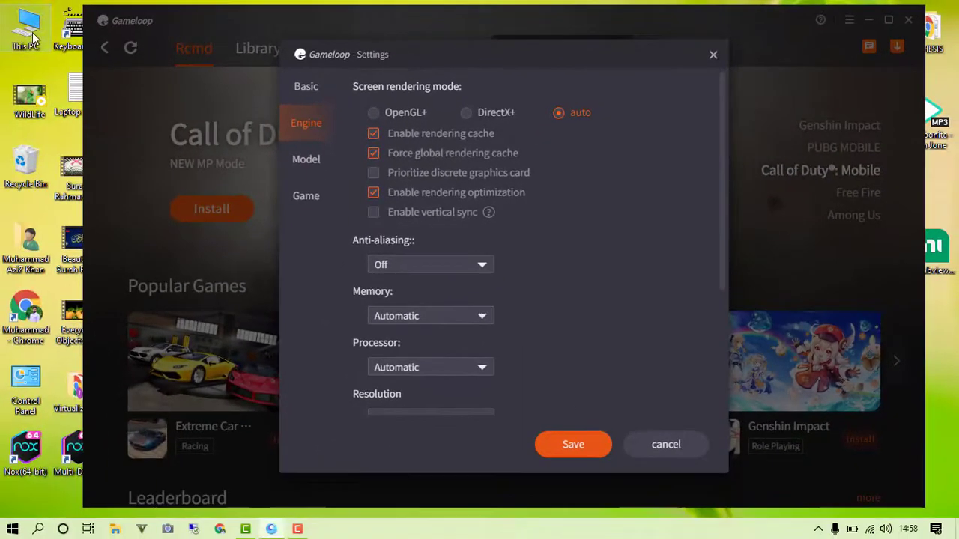
- Open This PC's properties and highlight the Intel Core i7-6500U processor and 8.00 GB RAM
right_click(15, 27)
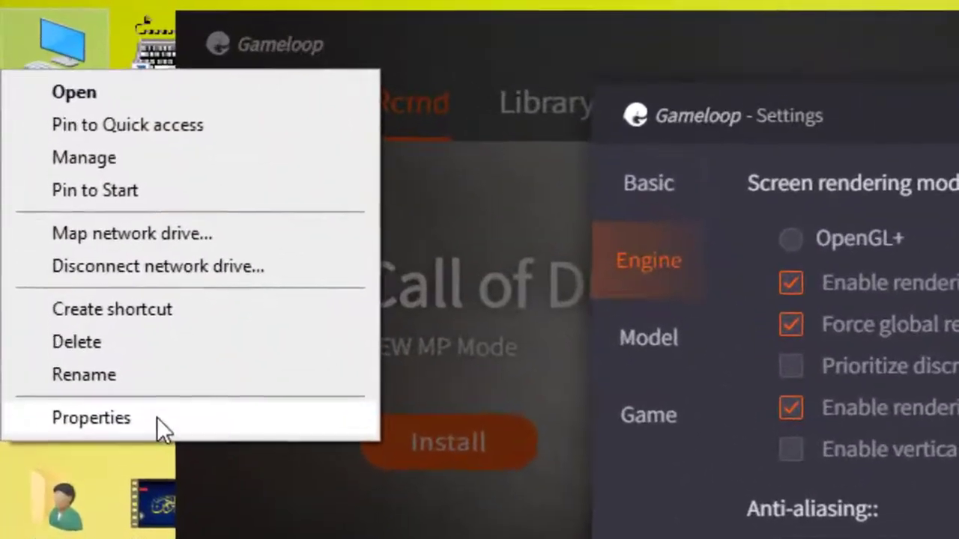
click(64, 293)
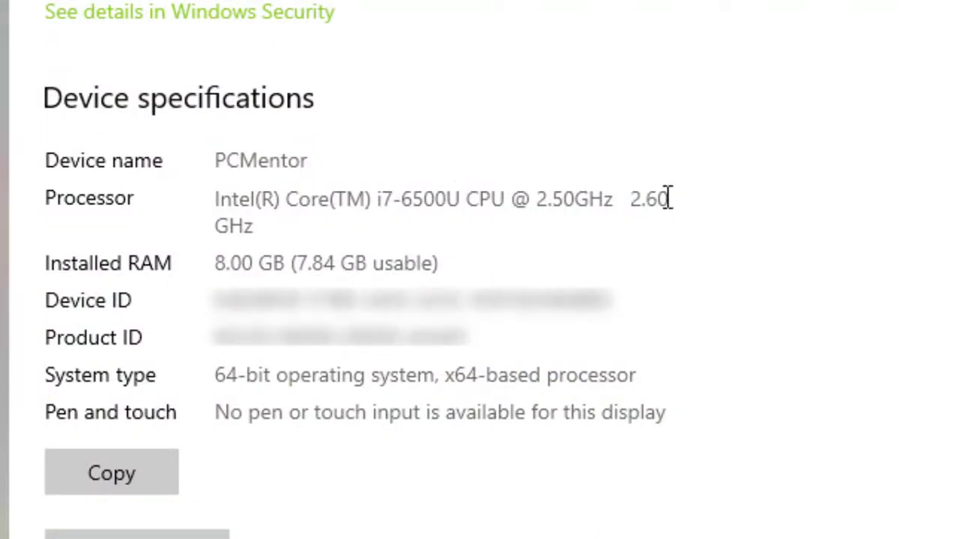
triple_click(222, 200)
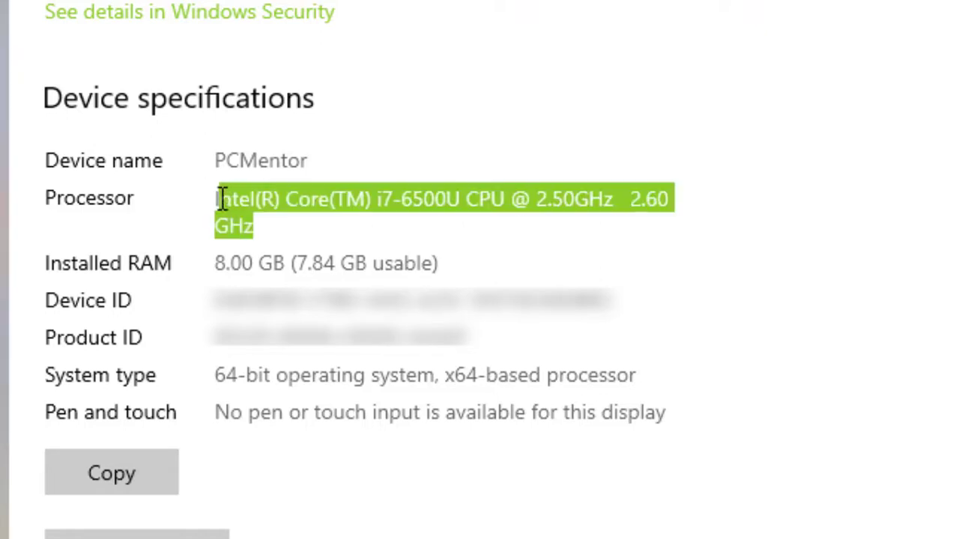
click(292, 201)
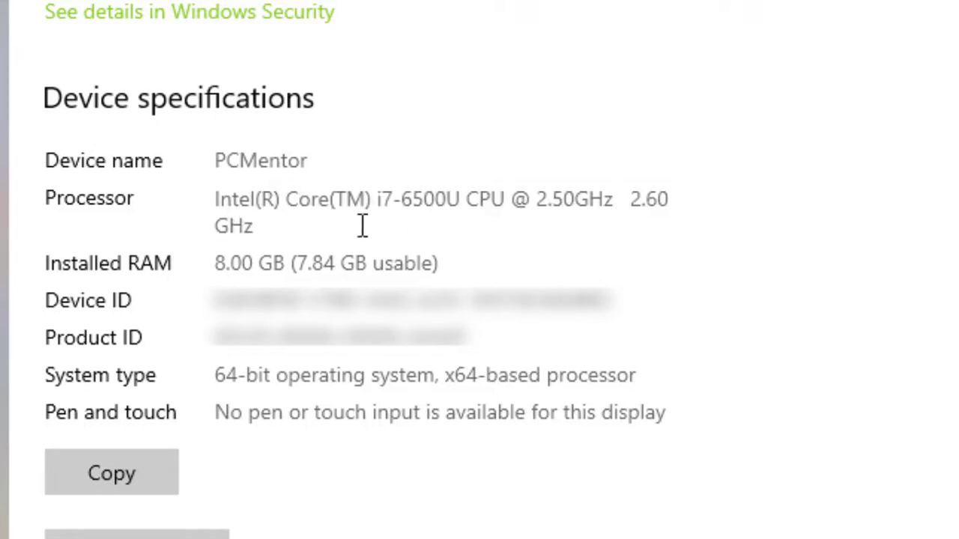
drag(285, 266, 213, 266)
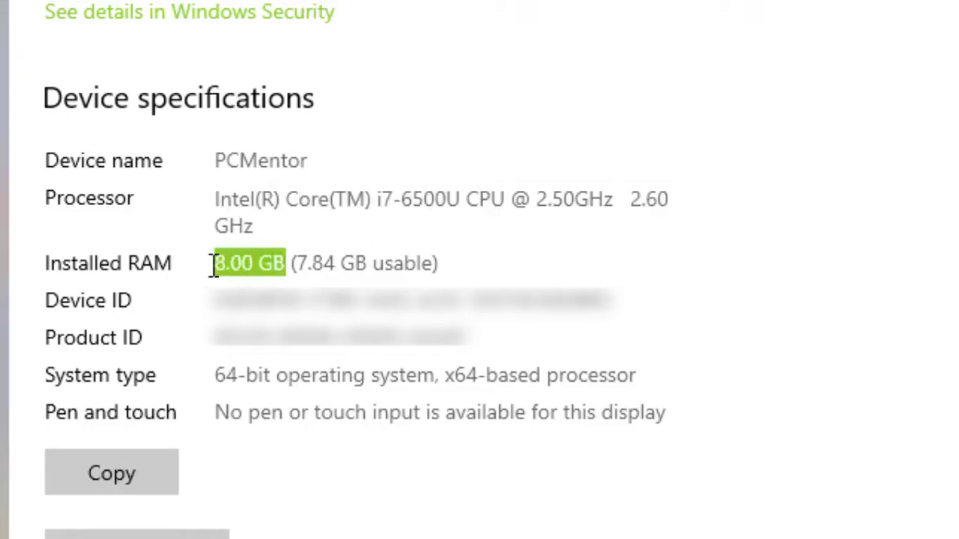
click(257, 272)
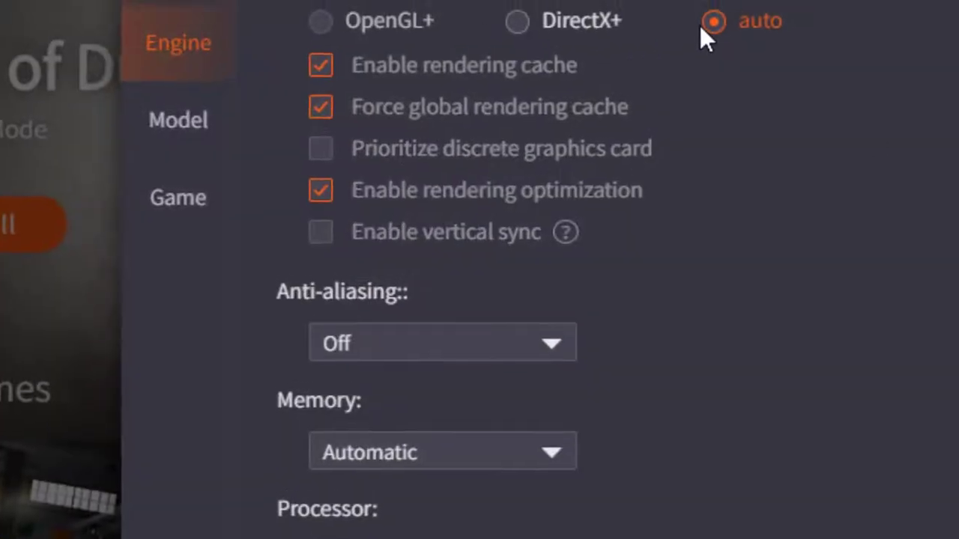
- Switch rendering mode to OpenGL+ and back to Auto, leaving anti-aliasing unchanged
click(334, 111)
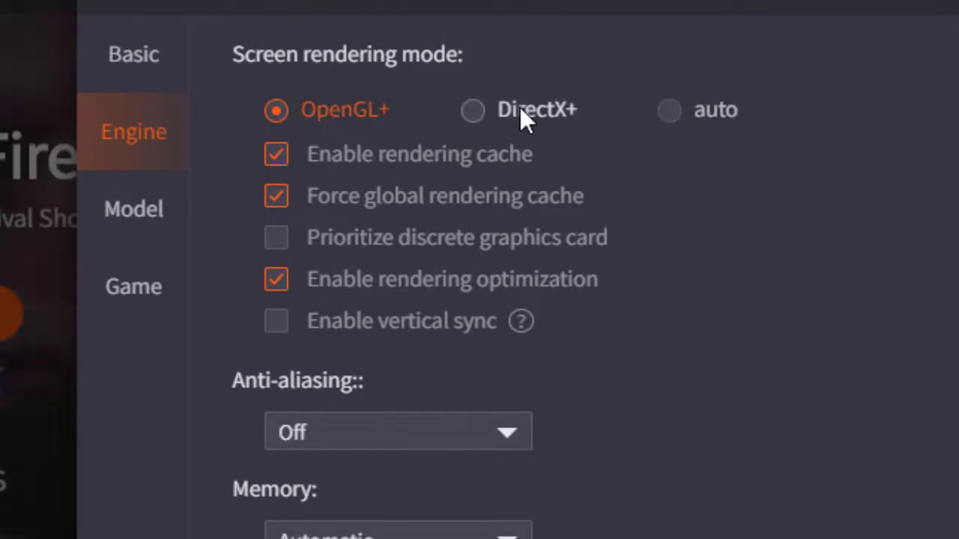
click(676, 110)
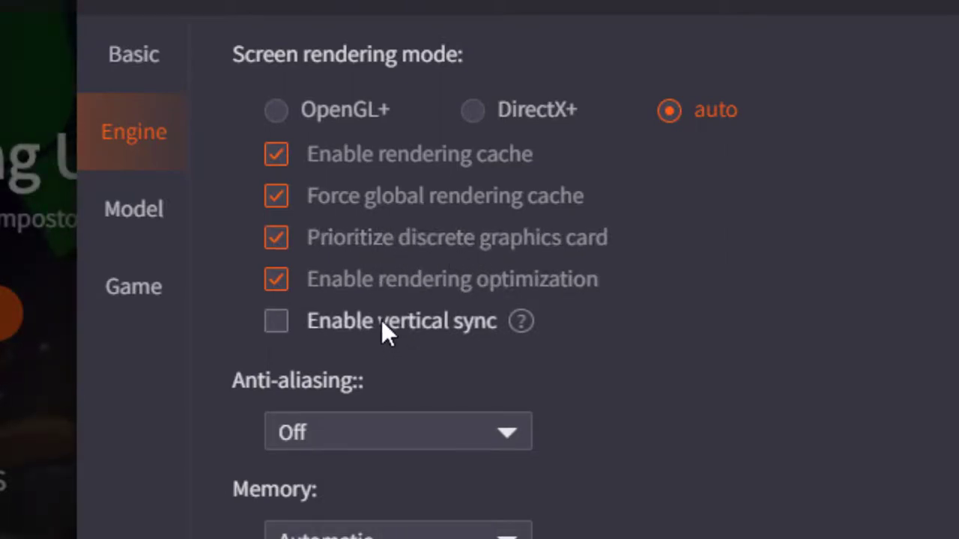
mouse_move(523, 329)
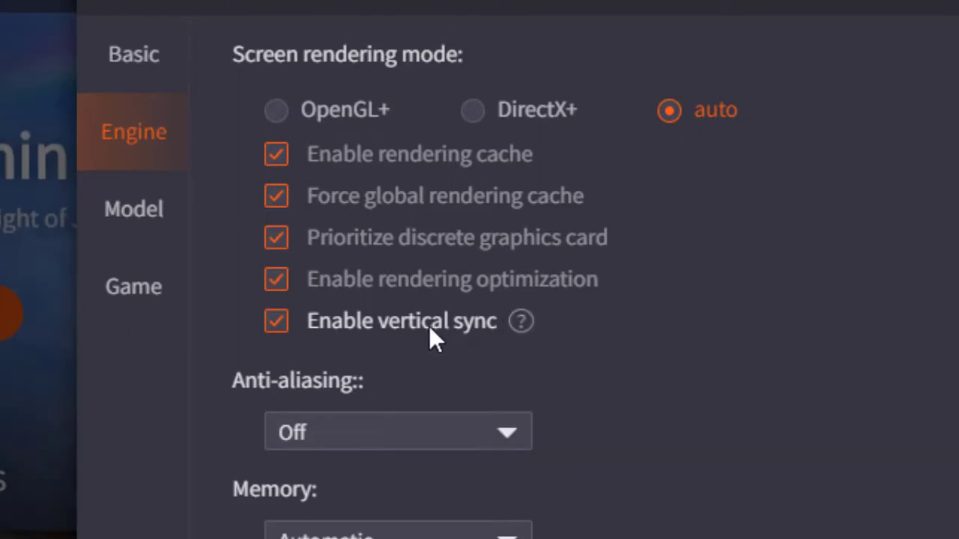
scroll(615, 366, down, 2)
click(475, 291)
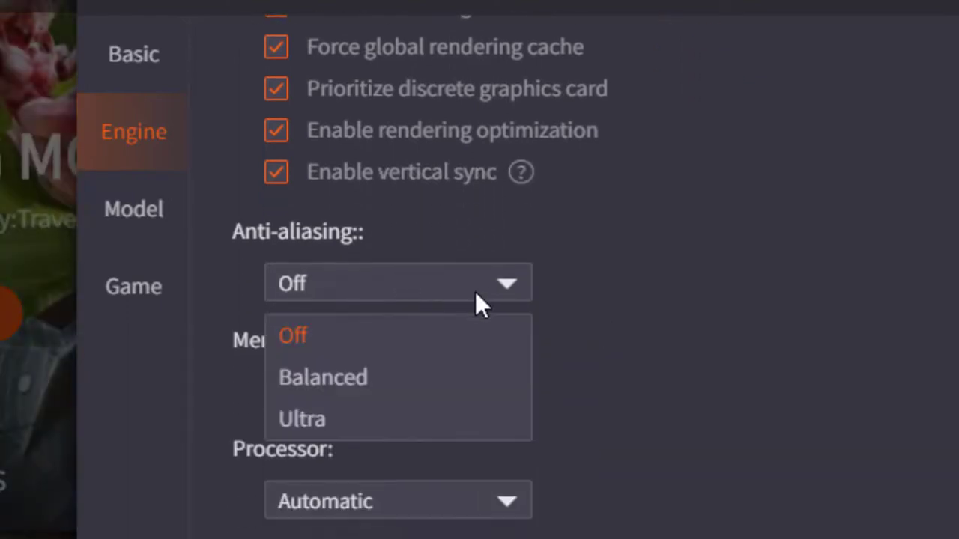
click(637, 405)
- Try 2048M emulator memory, then set Memory back to Automatic
click(471, 390)
click(471, 389)
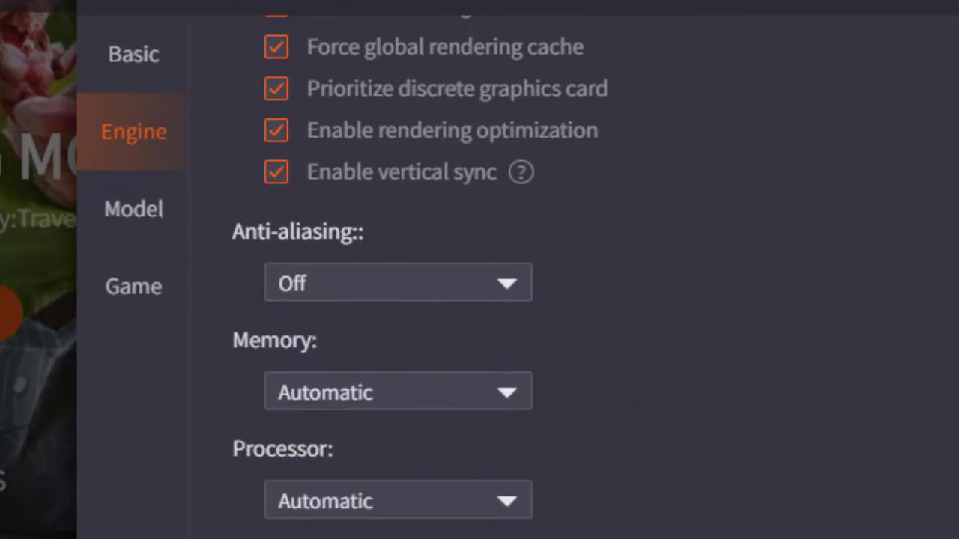
scroll(424, 449, down, 2)
click(499, 257)
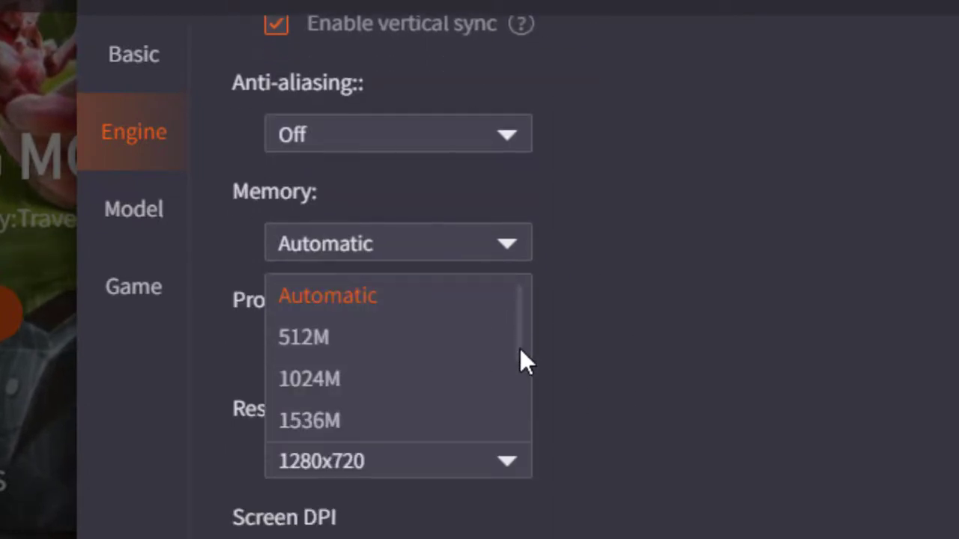
scroll(489, 347, down, 3)
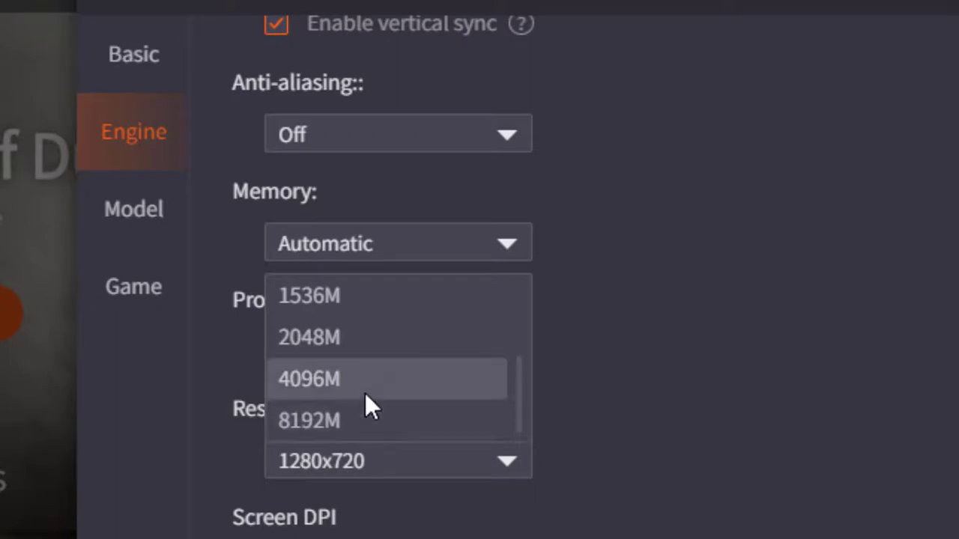
scroll(365, 393, up, 3)
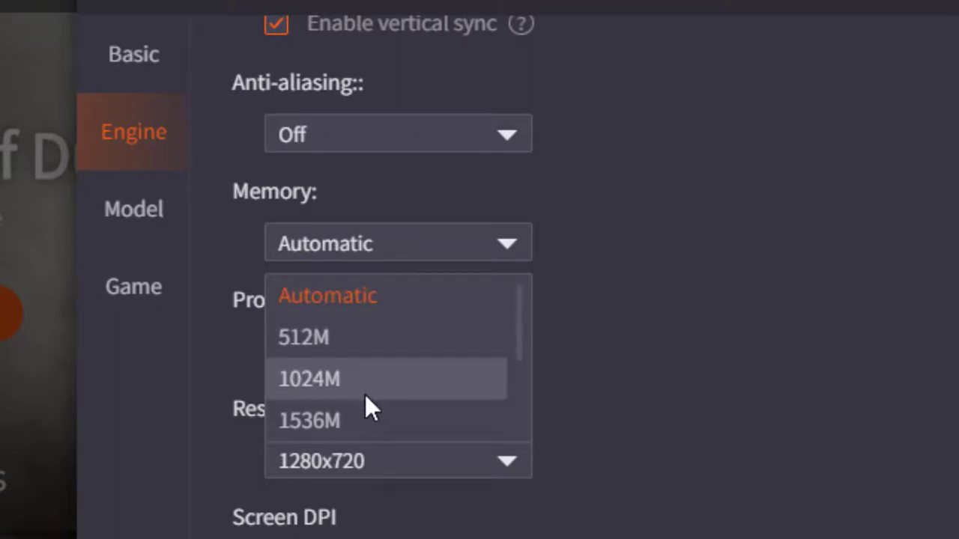
scroll(364, 421, down, 3)
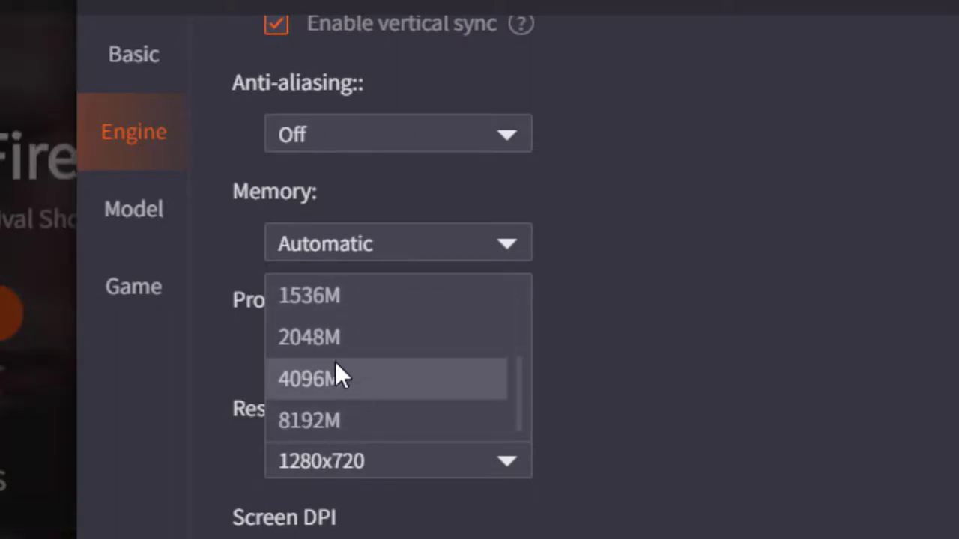
click(316, 342)
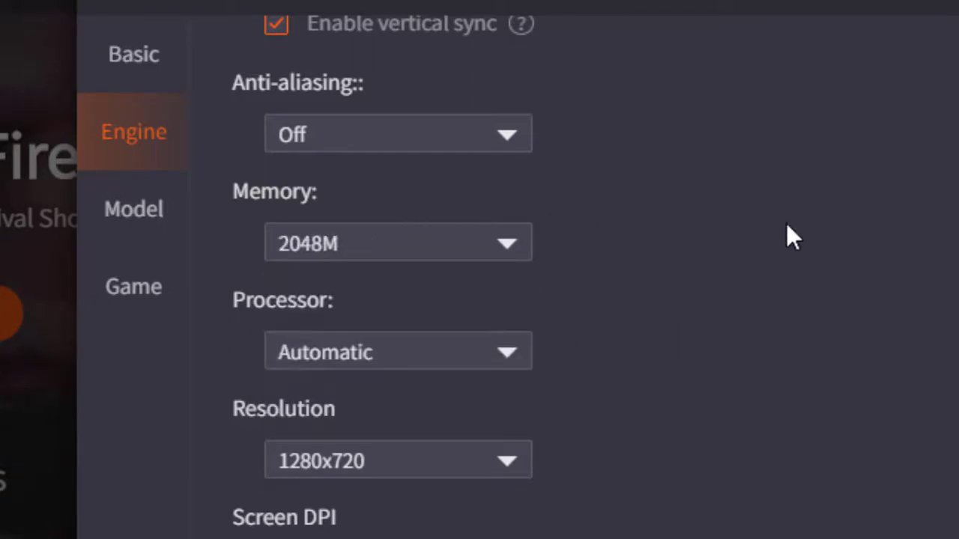
click(522, 251)
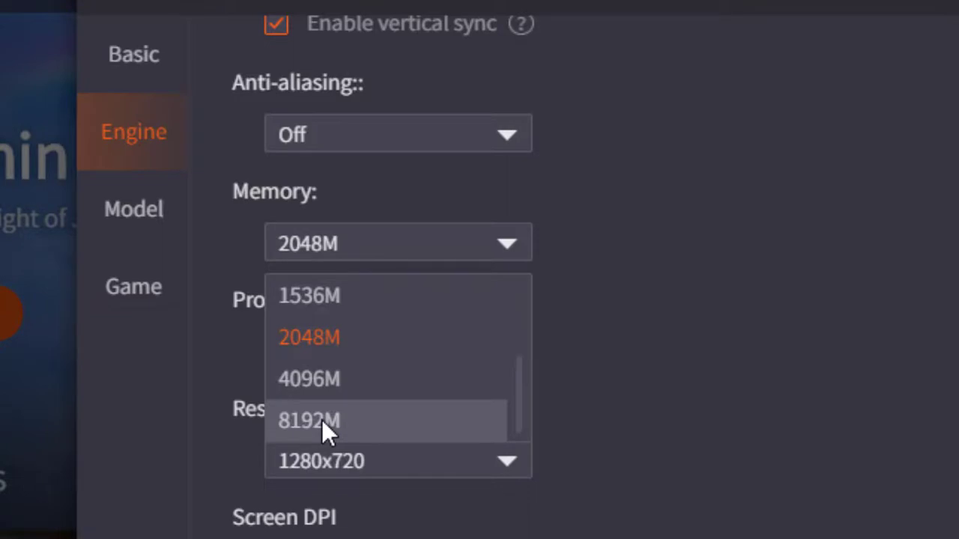
scroll(343, 382, up, 2)
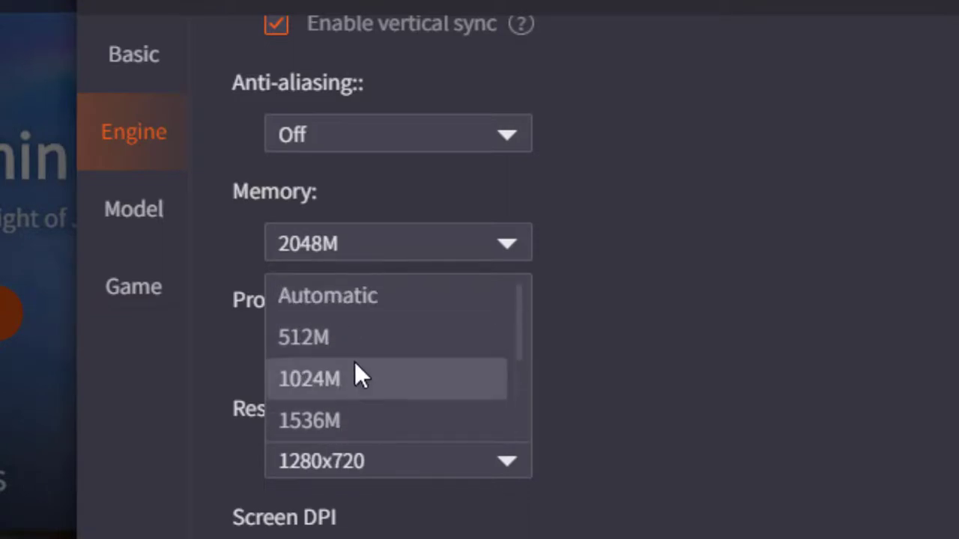
click(368, 298)
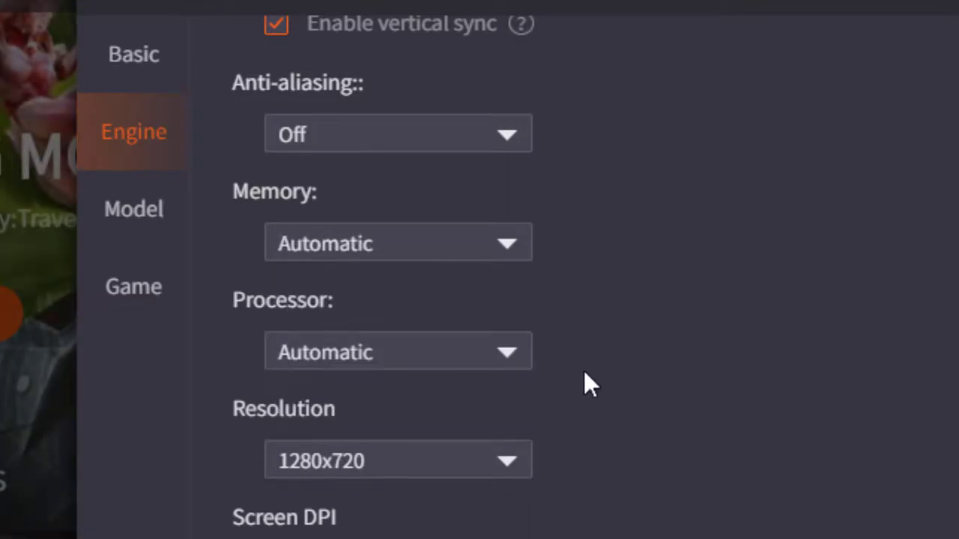
- Keep Processor on Automatic and bring up the taskbar context menu
click(486, 353)
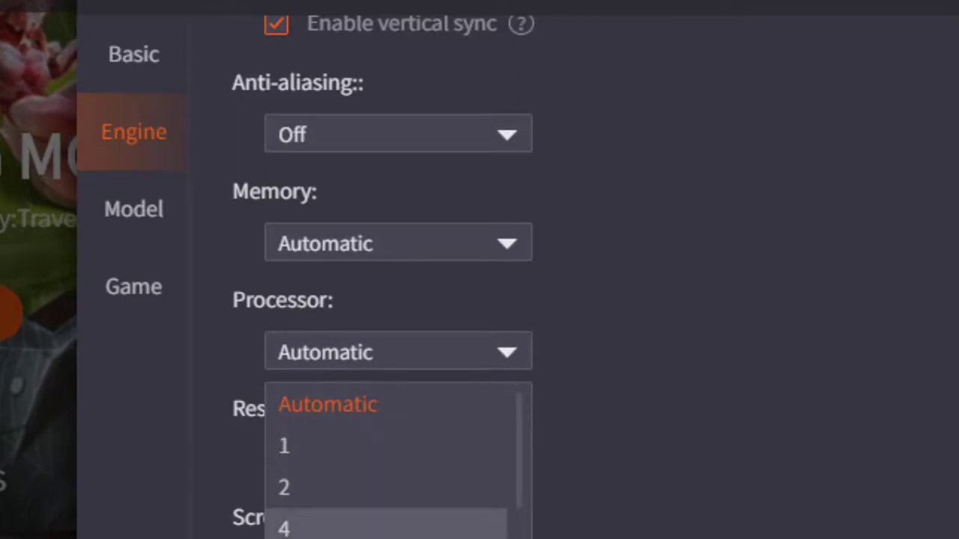
scroll(384, 487, down, 1)
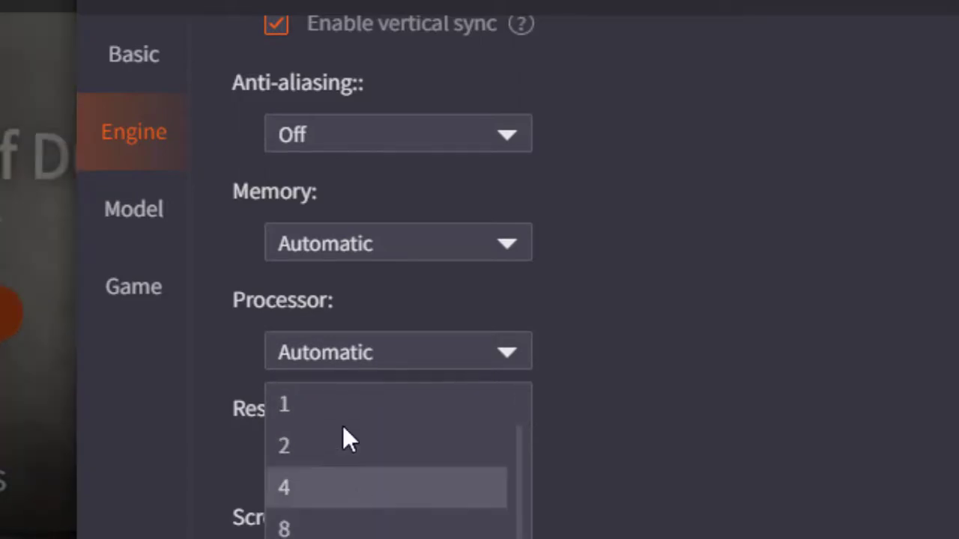
click(744, 349)
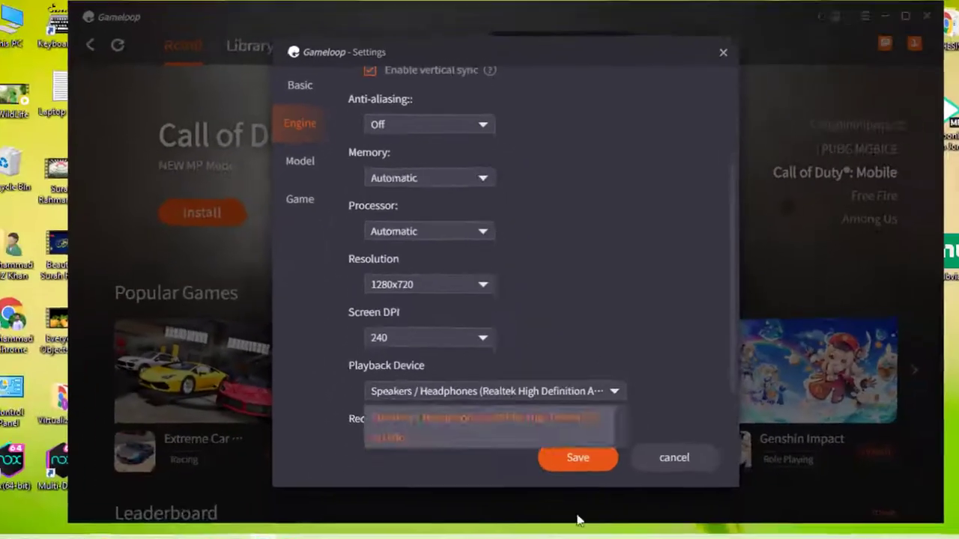
right_click(592, 535)
- Open Task Manager's CPU performance page to check 2 cores and 4 logical processors
click(658, 478)
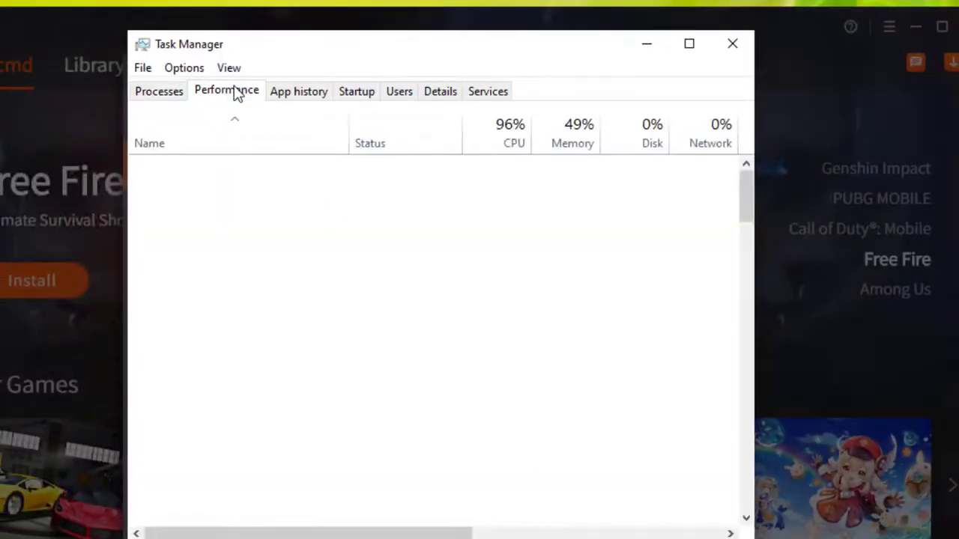
click(236, 94)
click(239, 146)
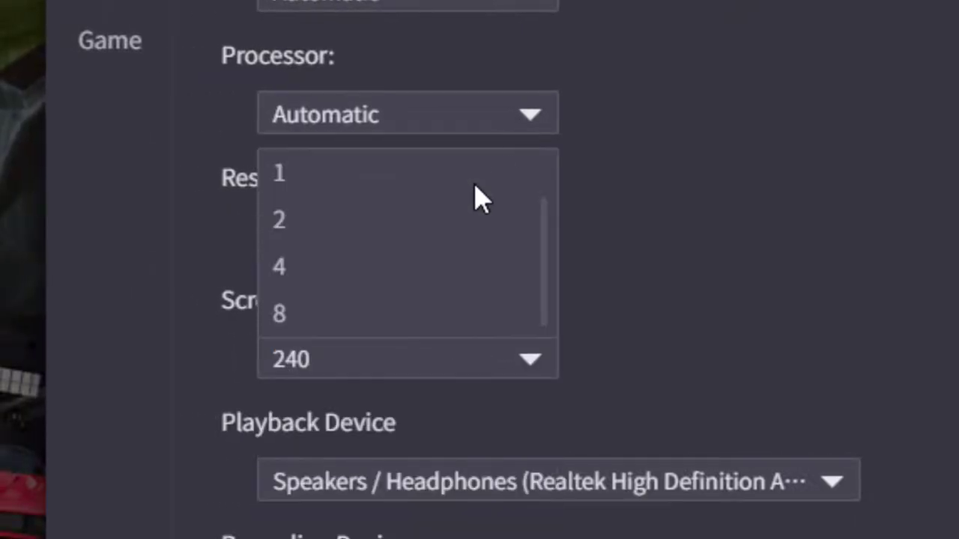
- Set Gameloop's Engine Processor count to 2
click(375, 242)
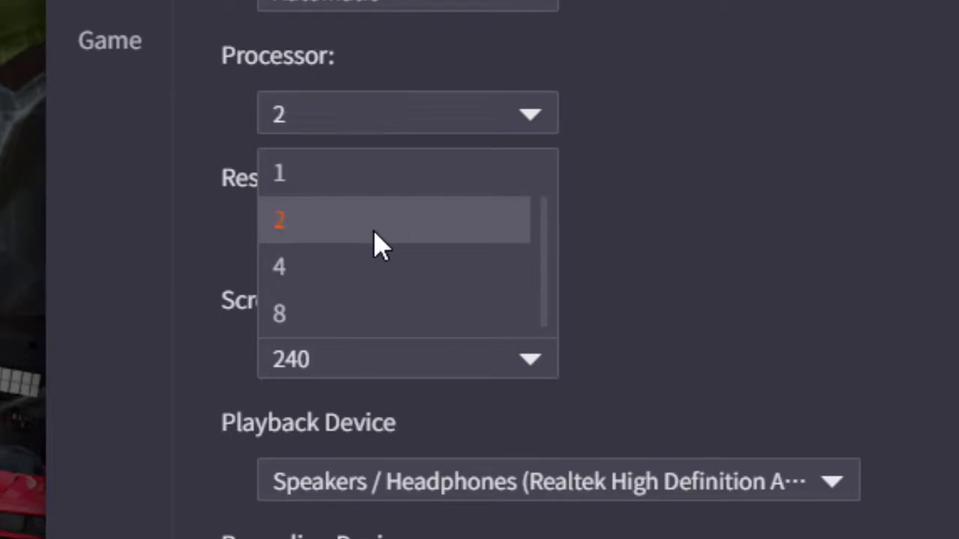
click(434, 127)
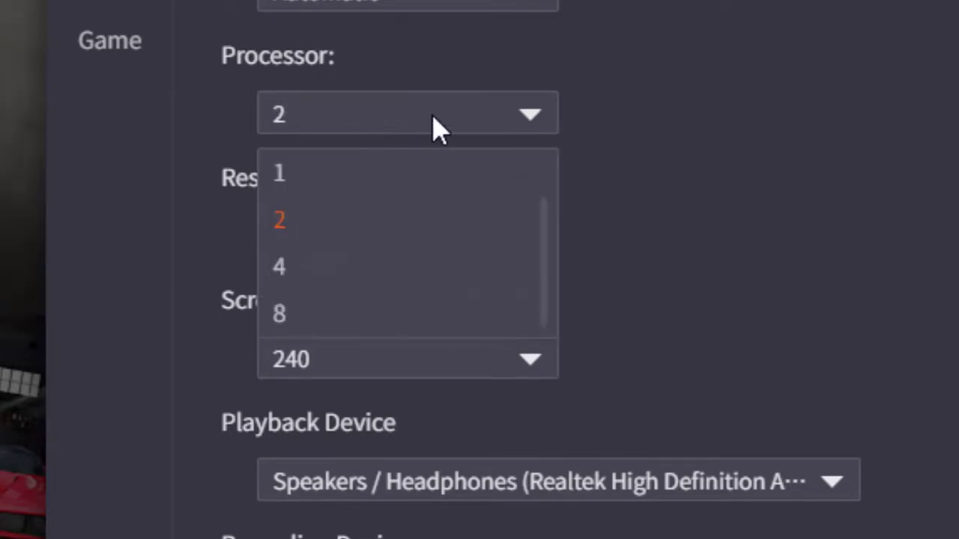
click(453, 129)
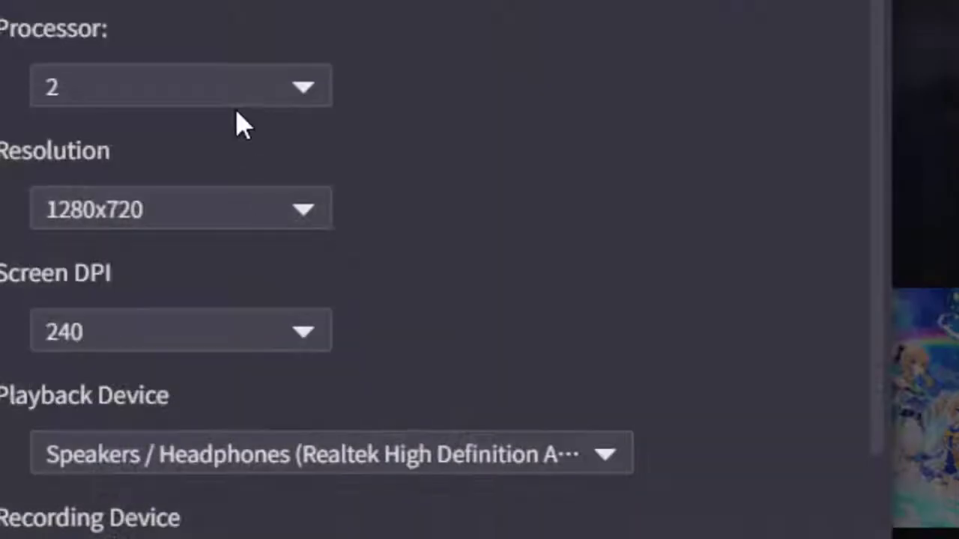
click(235, 97)
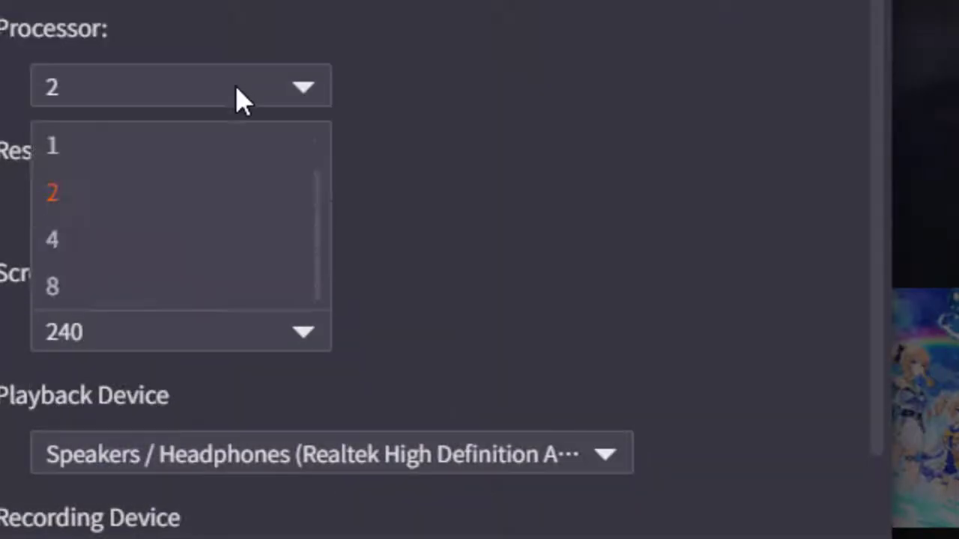
- Set the Processor count to 1, then to Automatic
click(177, 142)
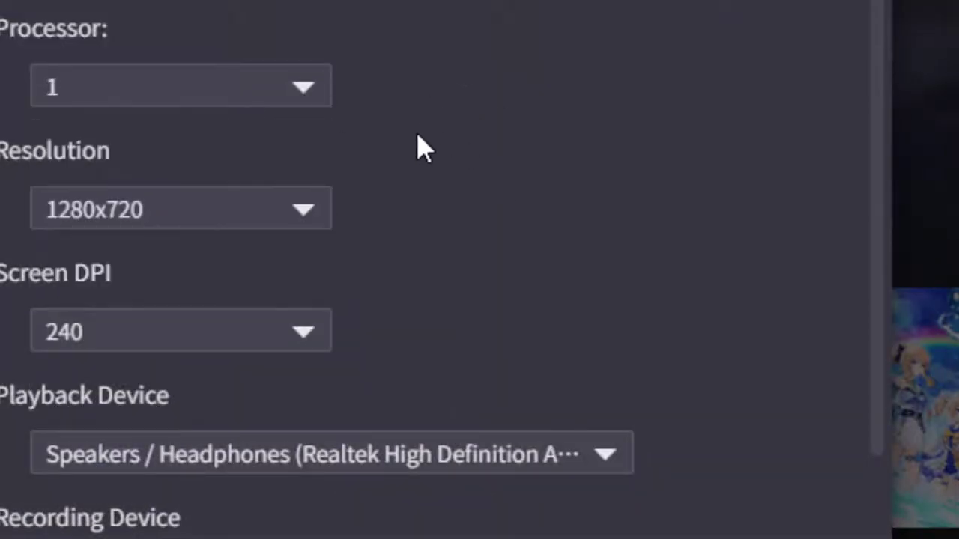
click(289, 94)
scroll(201, 196, up, 1)
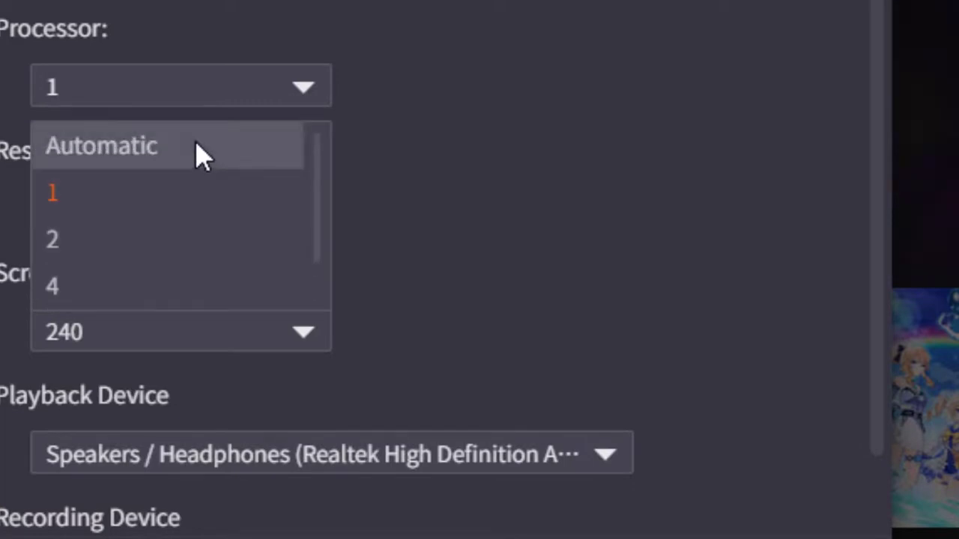
click(196, 147)
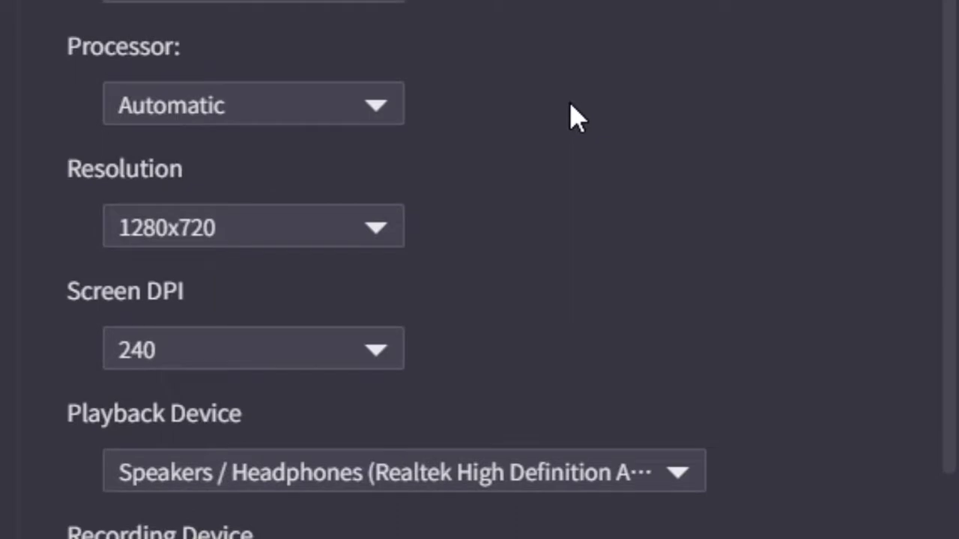
- Set resolution to 1366x768 and keep Screen DPI at 240
click(387, 239)
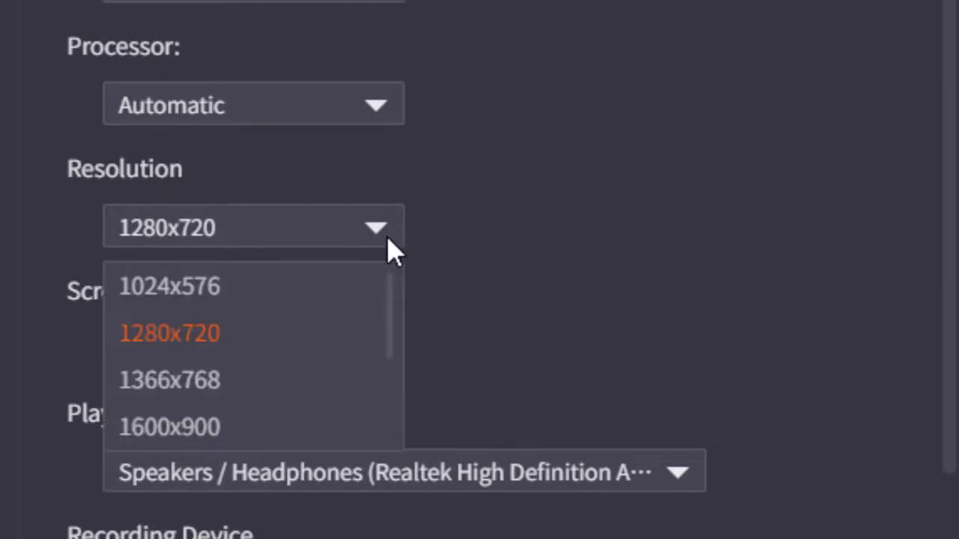
scroll(221, 388, down, 3)
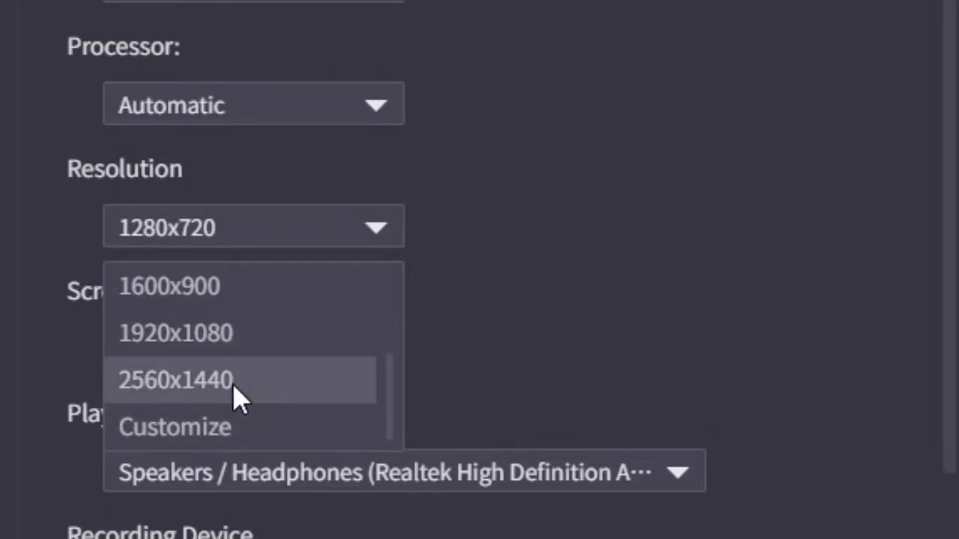
scroll(261, 352, up, 3)
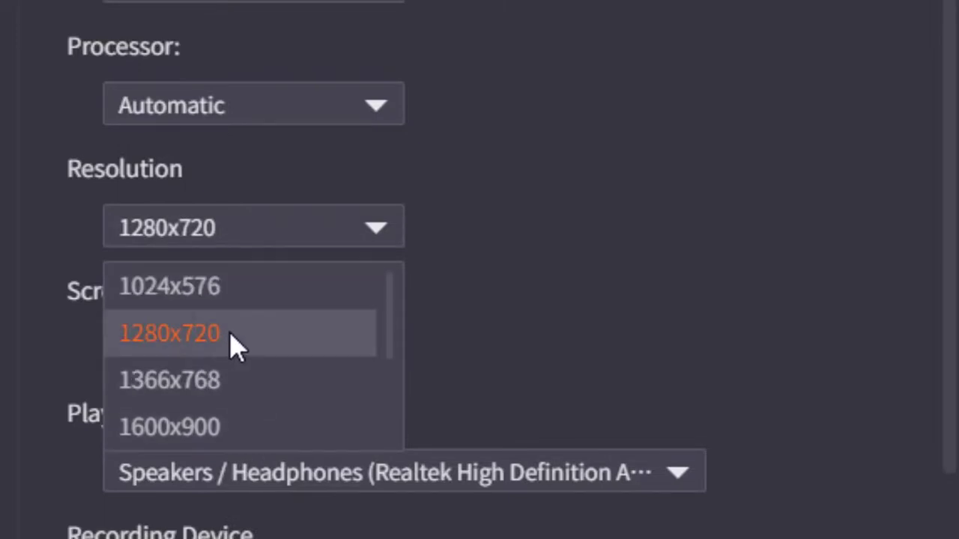
click(210, 385)
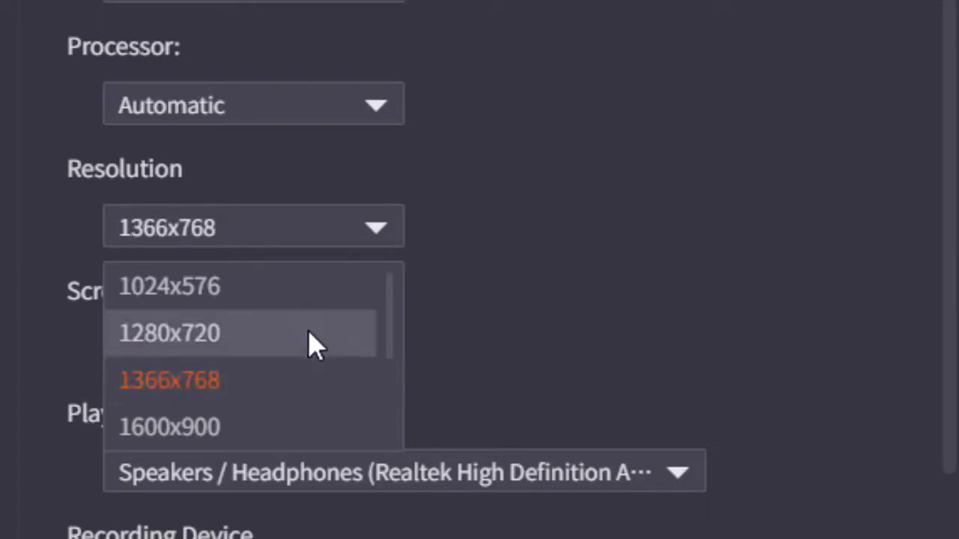
click(199, 395)
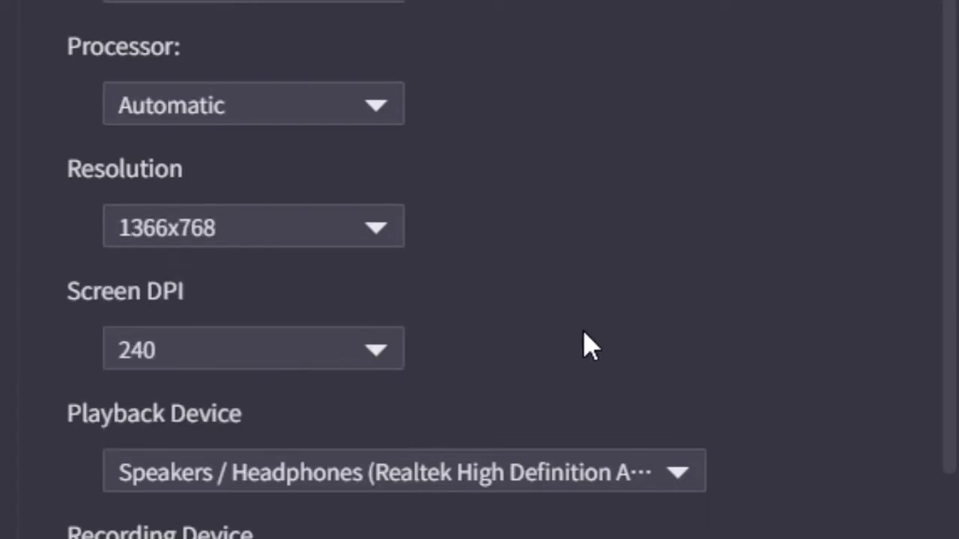
click(371, 352)
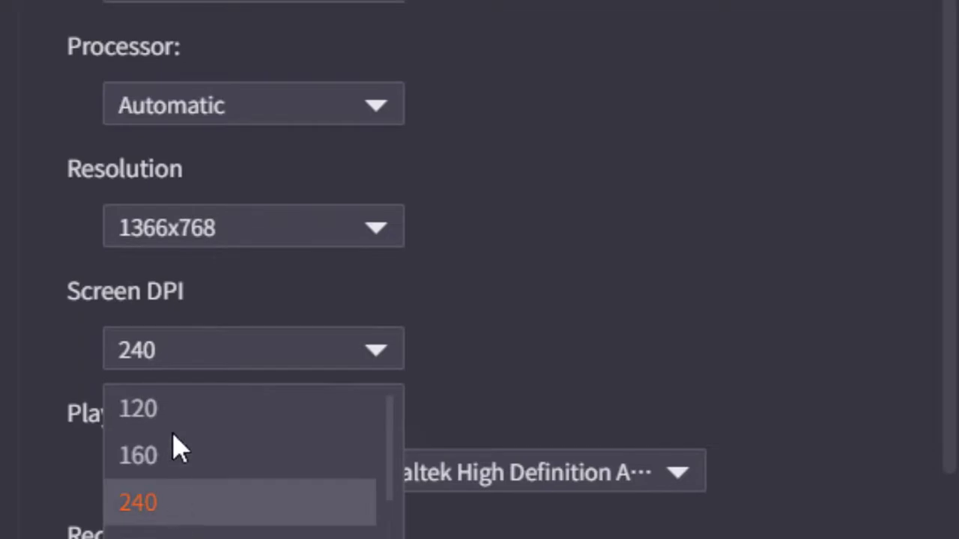
click(176, 495)
click(205, 364)
click(595, 367)
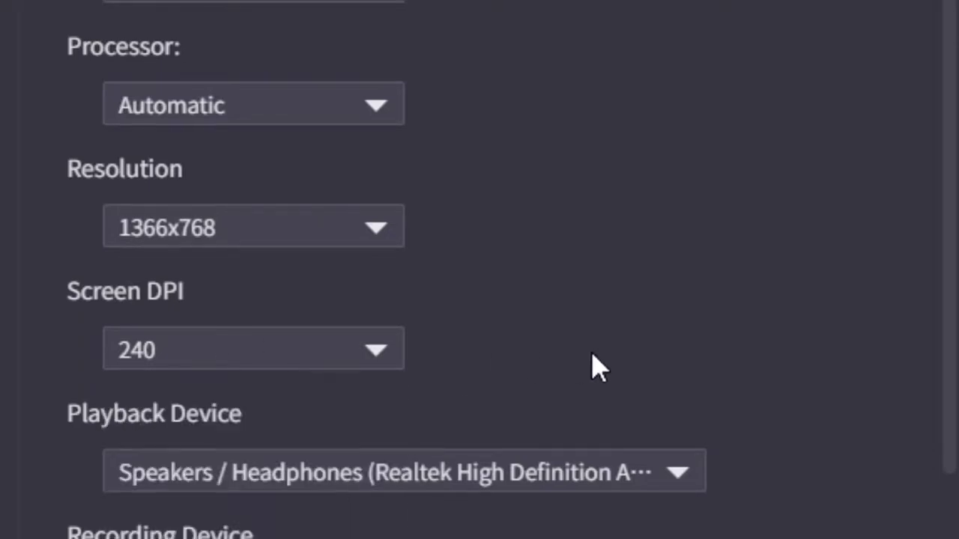
- Review the playback and recording device lists, then open the PUBG MOBILE game settings
scroll(596, 368, down, 3)
click(593, 367)
click(754, 292)
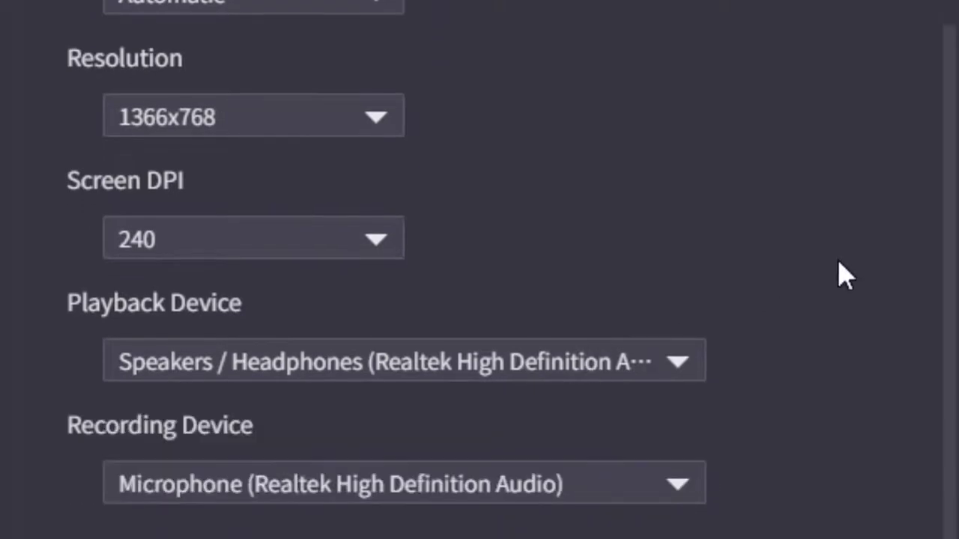
click(596, 370)
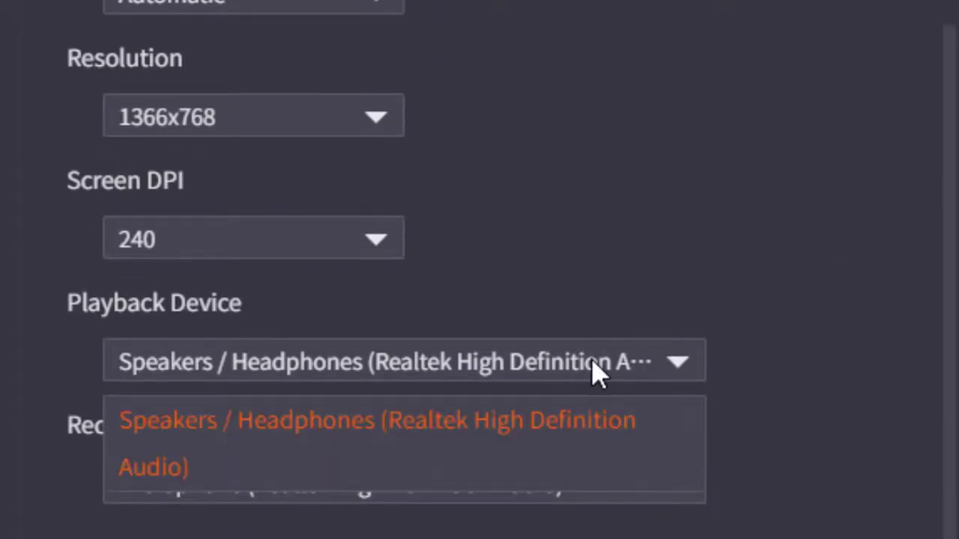
click(802, 439)
click(684, 488)
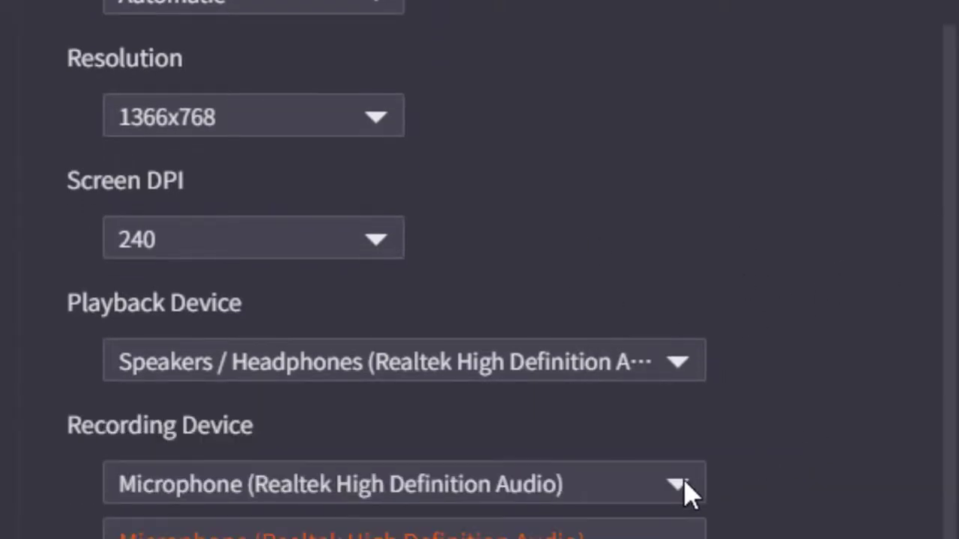
click(854, 354)
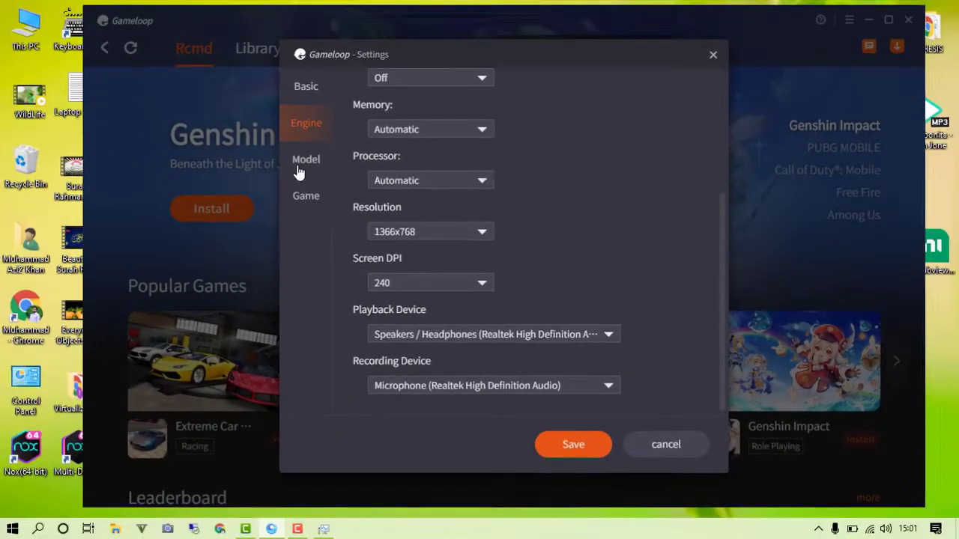
click(87, 29)
click(90, 102)
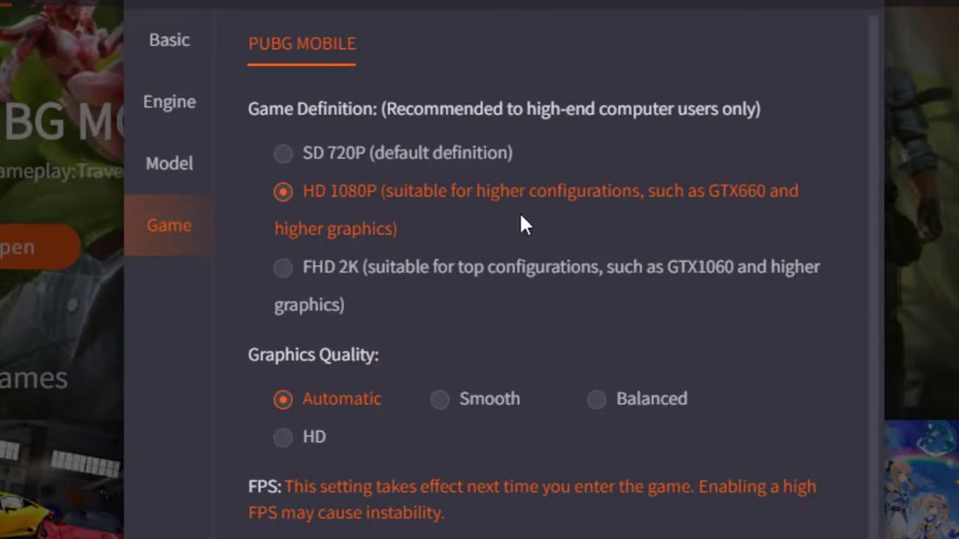
- After trying SD 720P, Balanced, HD and Smooth, choose HD 1080P, Automatic quality and 60 FPS
click(347, 148)
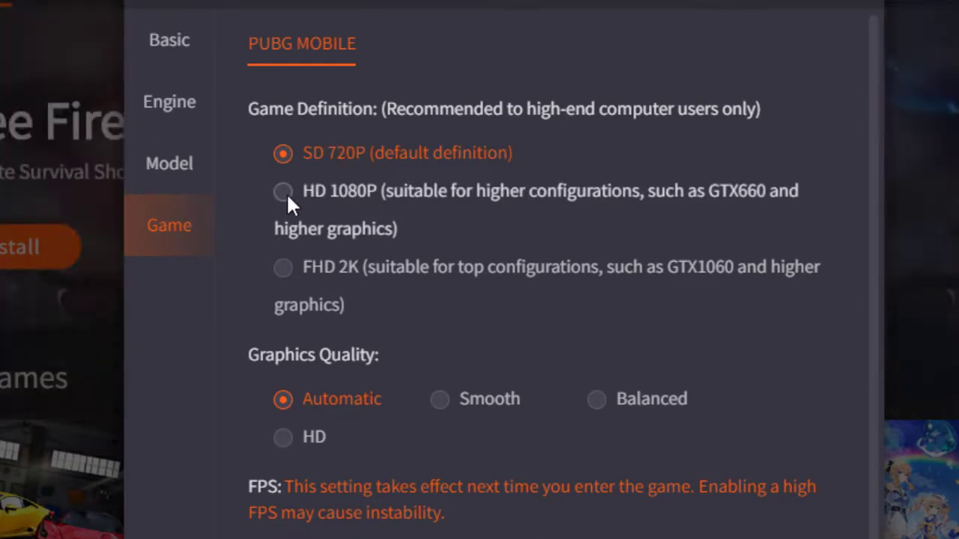
click(287, 196)
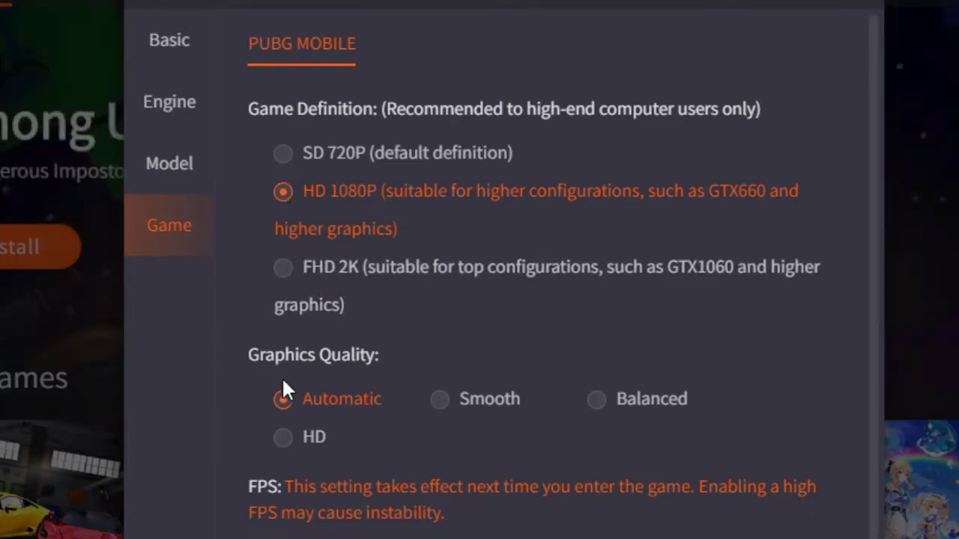
click(609, 399)
click(285, 440)
click(307, 401)
click(581, 400)
click(469, 405)
click(349, 402)
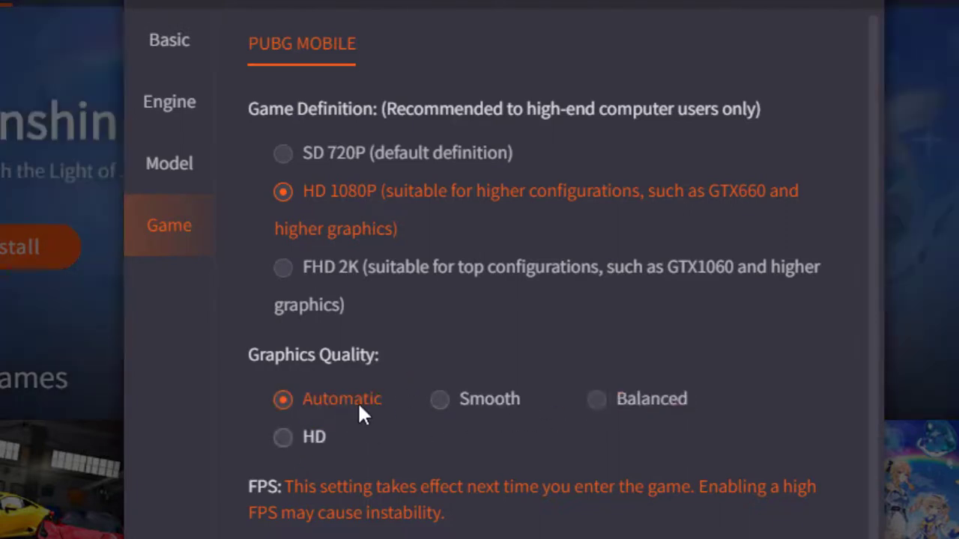
scroll(378, 397, down, 1)
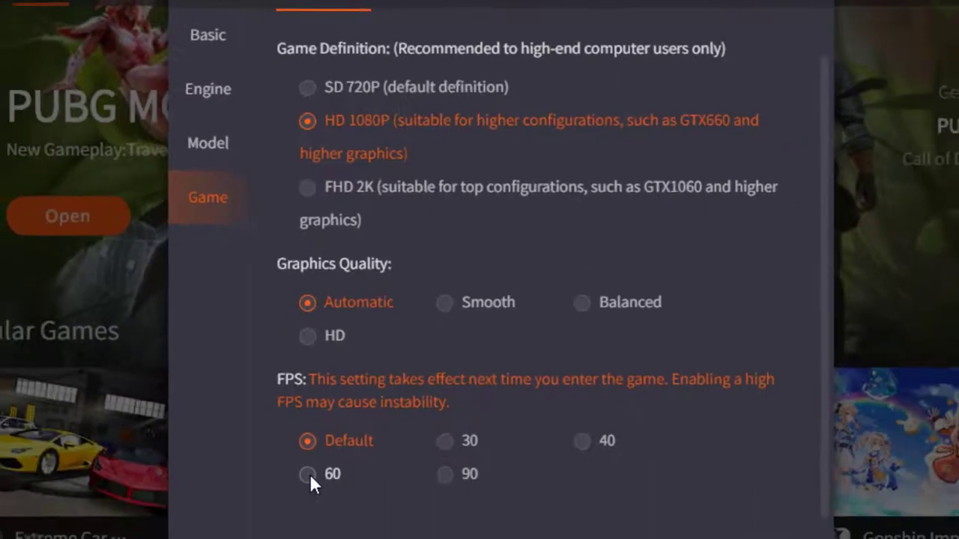
click(286, 535)
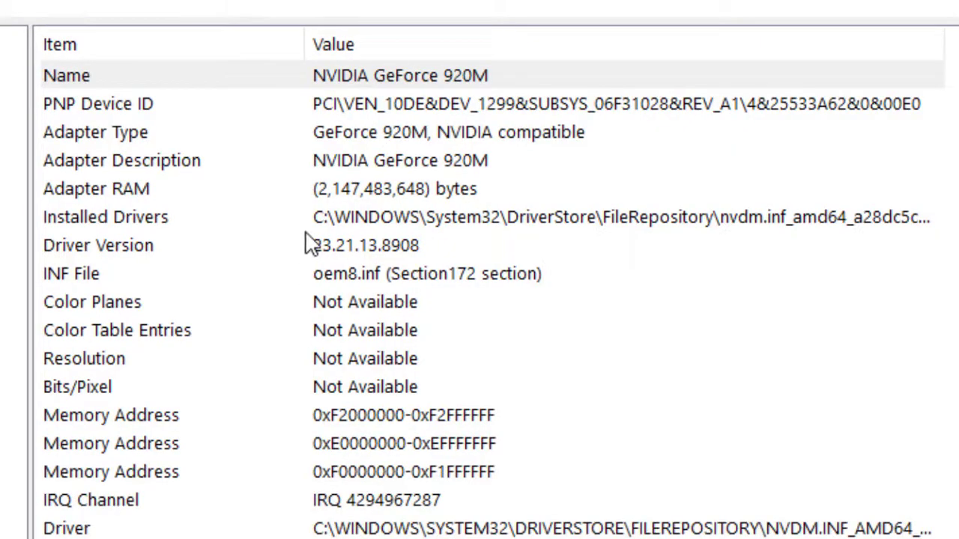
- Select the Adapter RAM and Adapter Description rows showing the NVIDIA GeForce 920M
click(420, 189)
click(408, 167)
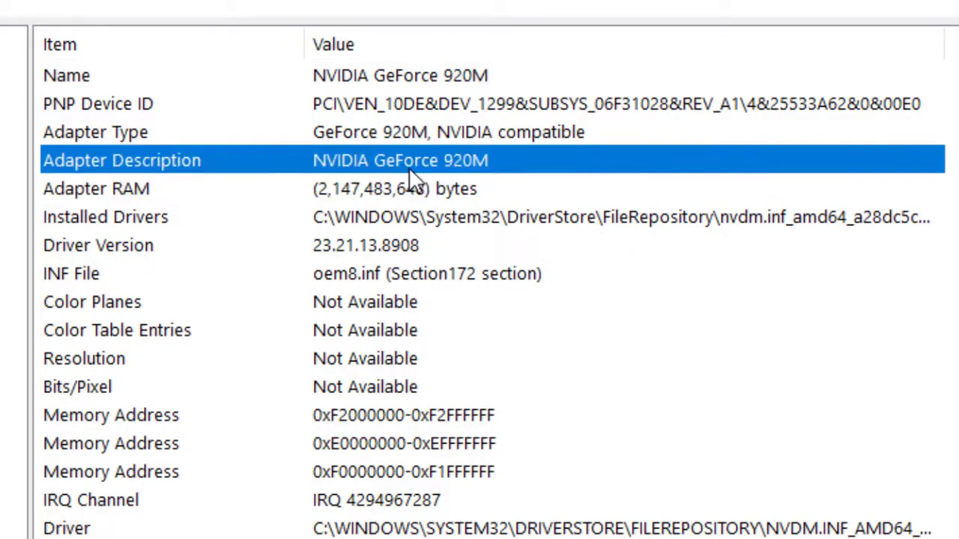